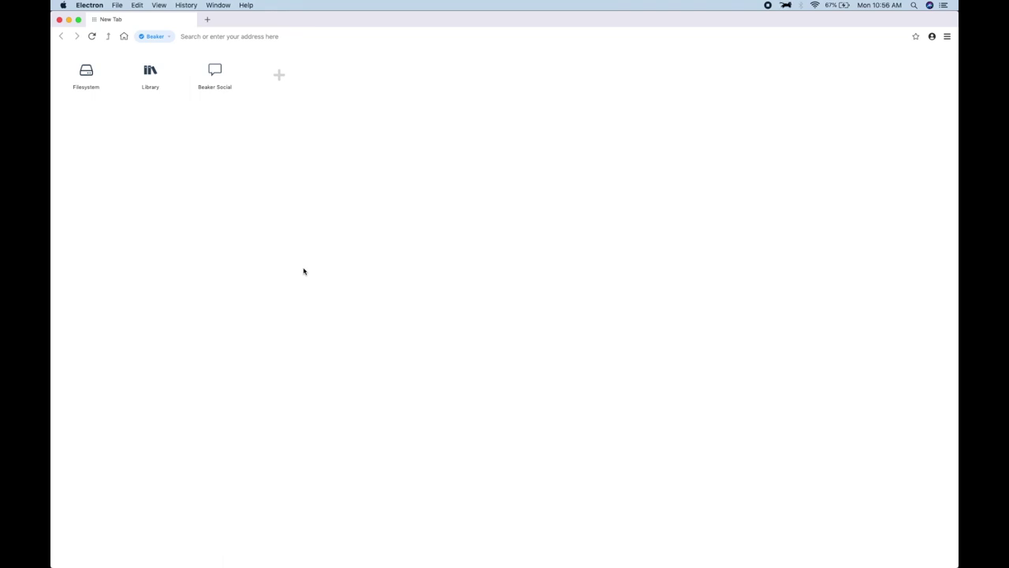
# Create a new website titled "My great new website" from the library.
pyautogui.click(166, 94)
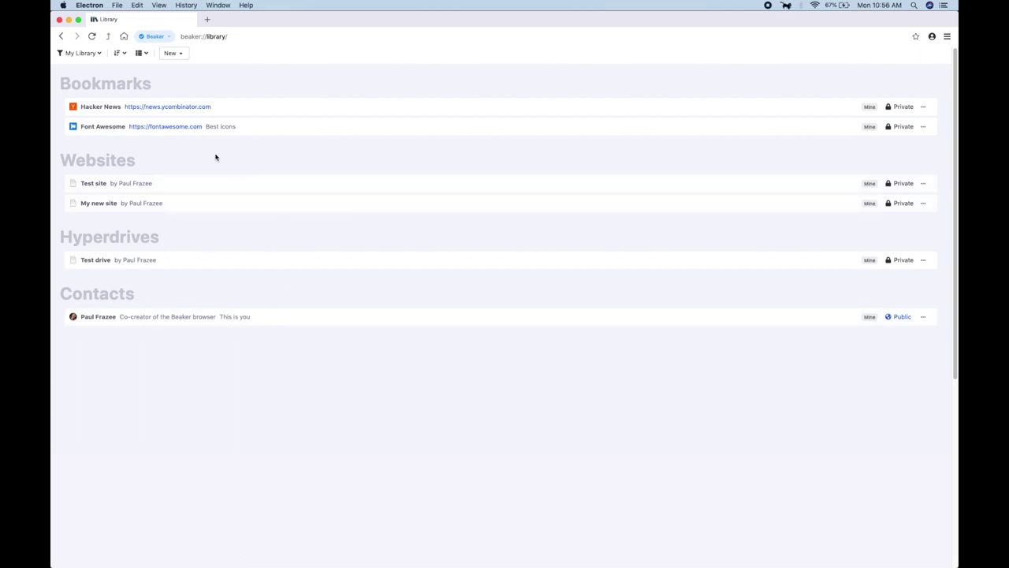
pyautogui.click(180, 54)
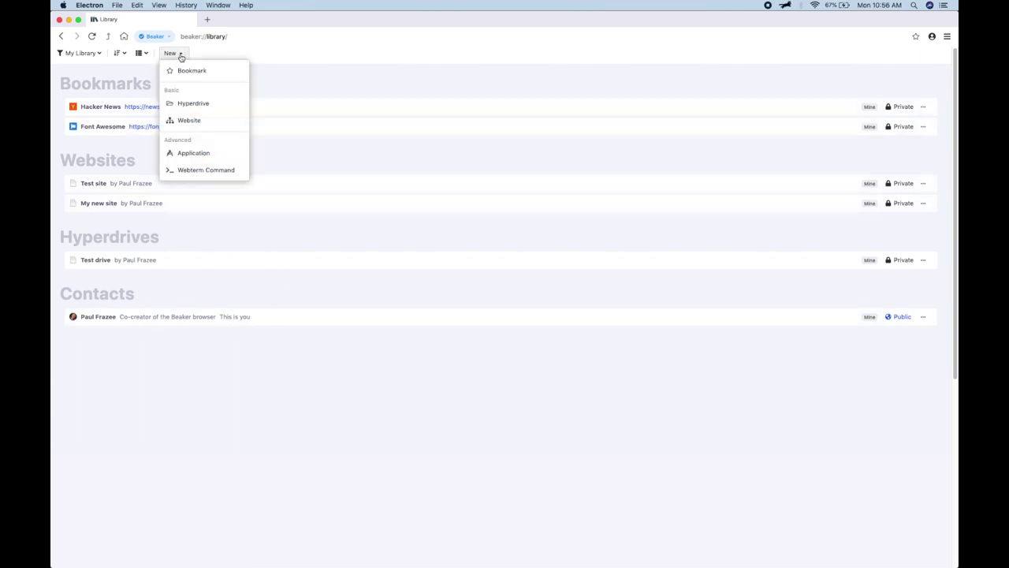
pyautogui.click(240, 126)
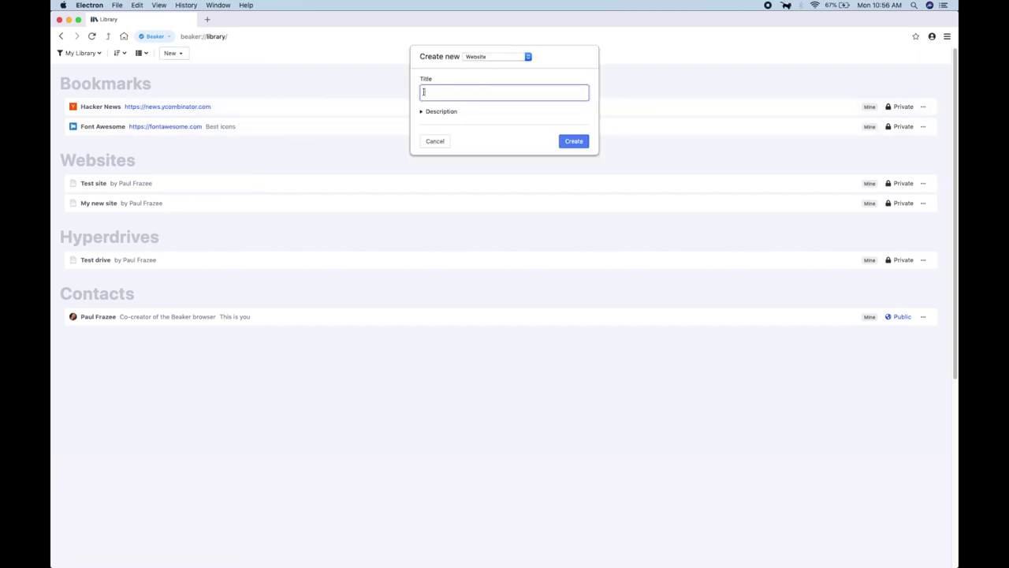
pyautogui.write('My great new website')
pyautogui.press('Return')
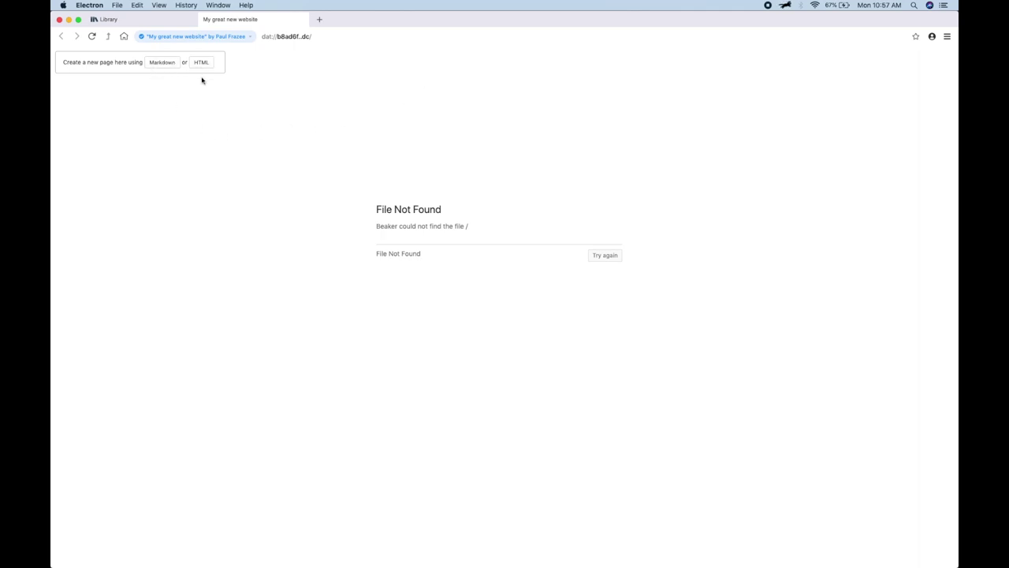
# Create a Markdown index page with the heading "My great new website" and the text "Hi!!" below it.
pyautogui.click(165, 65)
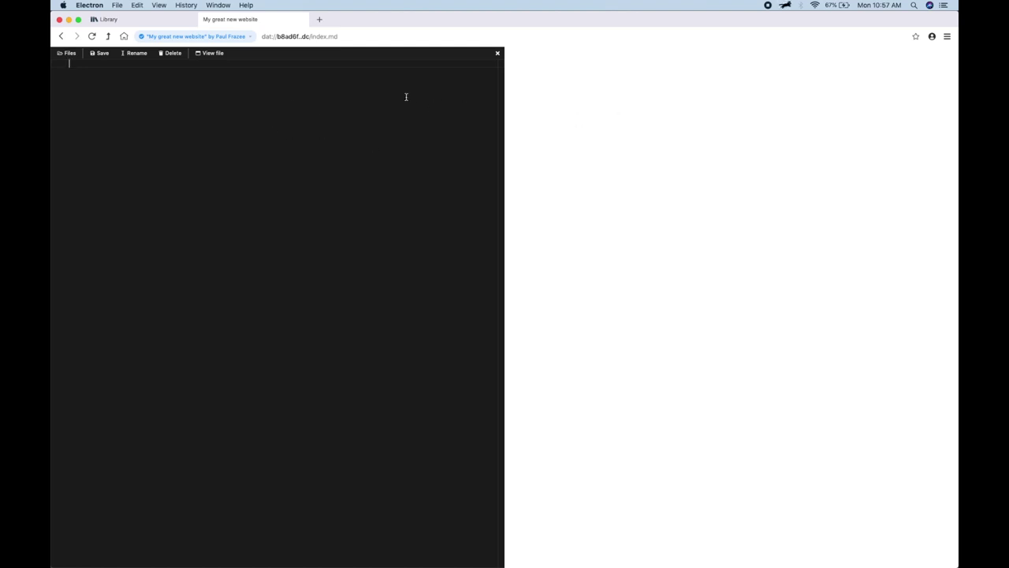
pyautogui.write('# My great new website')
pyautogui.press('Return')
pyautogui.press('Return')
pyautogui.write('Hi!!')
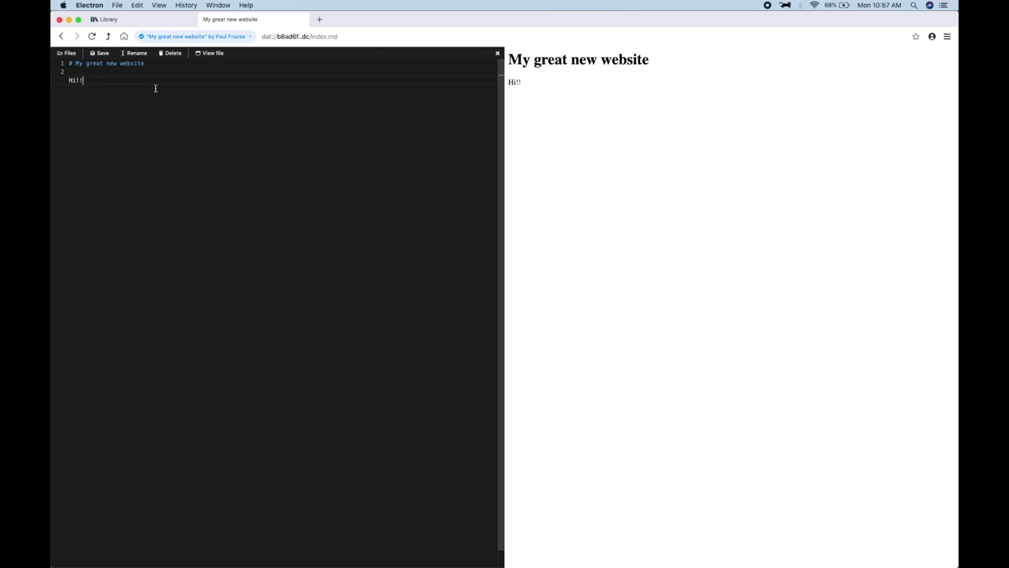
# Italicize the "Hi!!" line by wrapping it in asterisks.
pyautogui.moveTo(85, 80); pyautogui.dragTo(69, 80)
pyautogui.press('Left')
pyautogui.write('*')
pyautogui.press('End')
pyautogui.write('*')
# Look over the site's file list and its mount, import and export options, and close the editor.
pyautogui.click(68, 53)
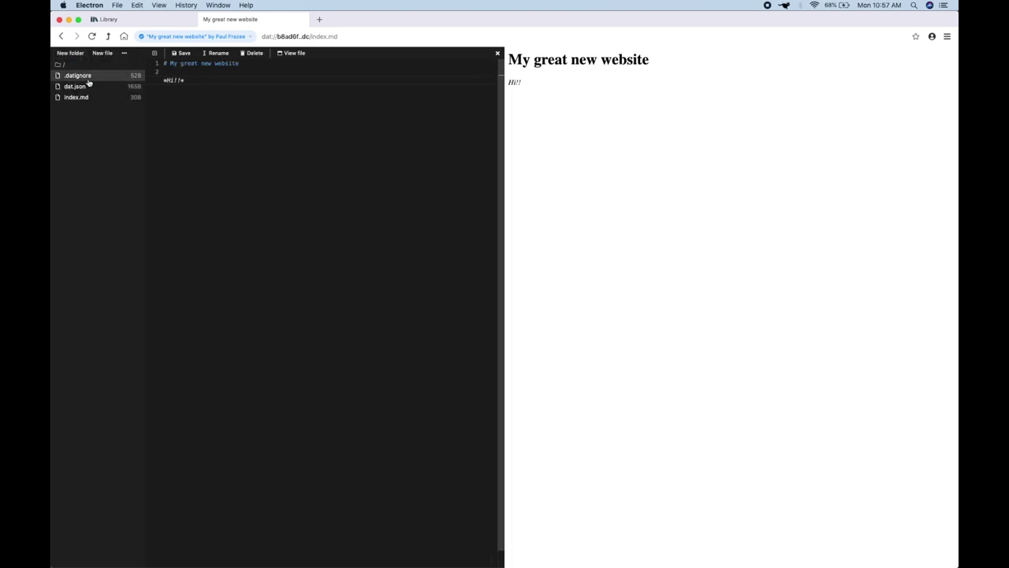
pyautogui.click(123, 53)
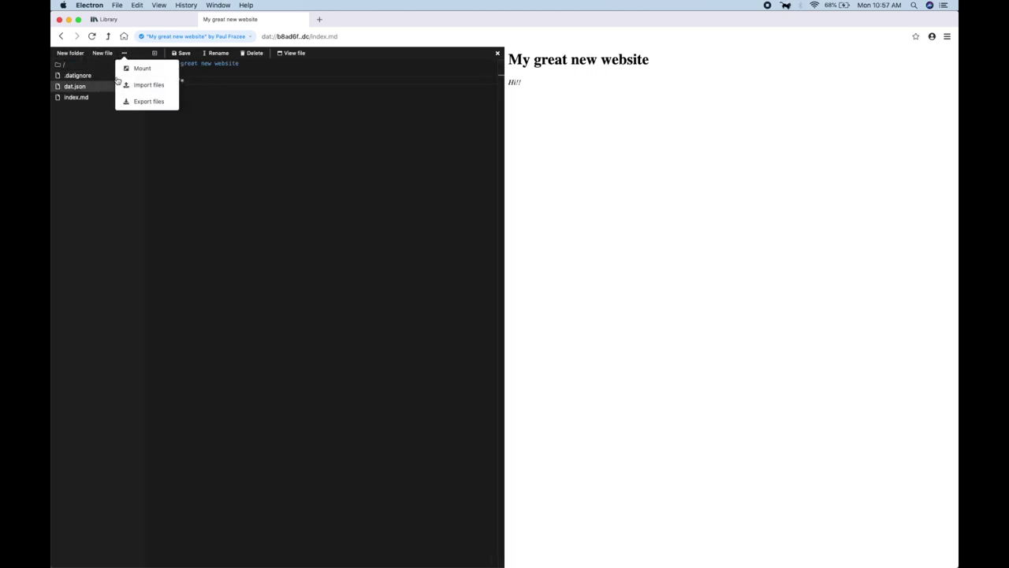
pyautogui.click(160, 93)
pyautogui.click(155, 53)
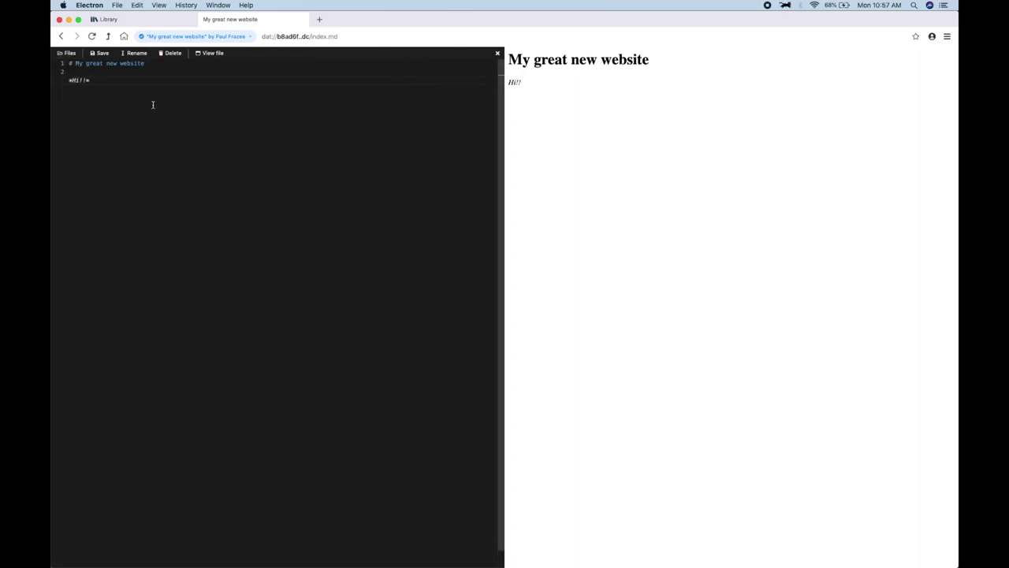
pyautogui.click(498, 53)
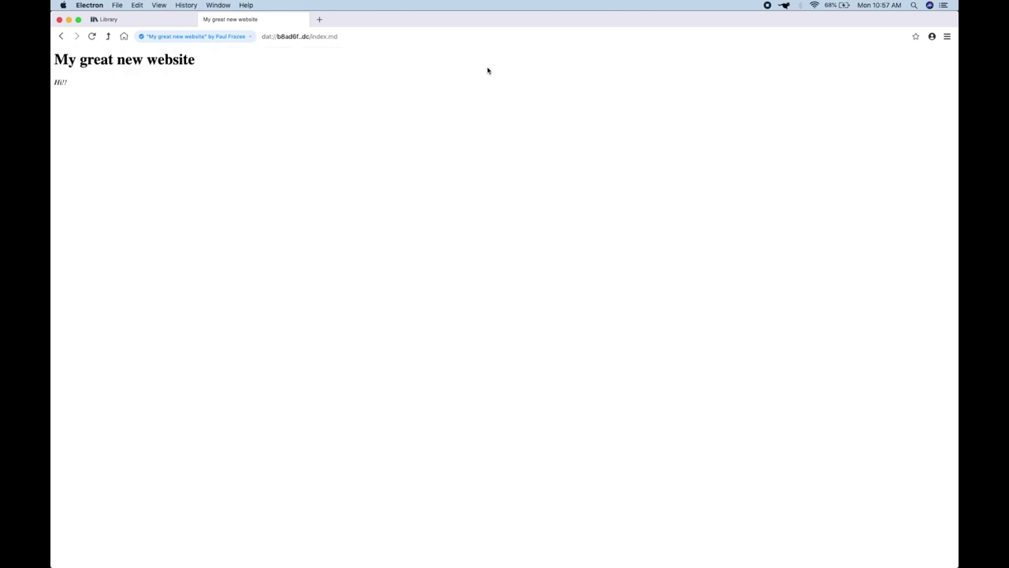
# Switch the site to the Files Explorer view and open index.md from its root folder.
pyautogui.click(234, 37)
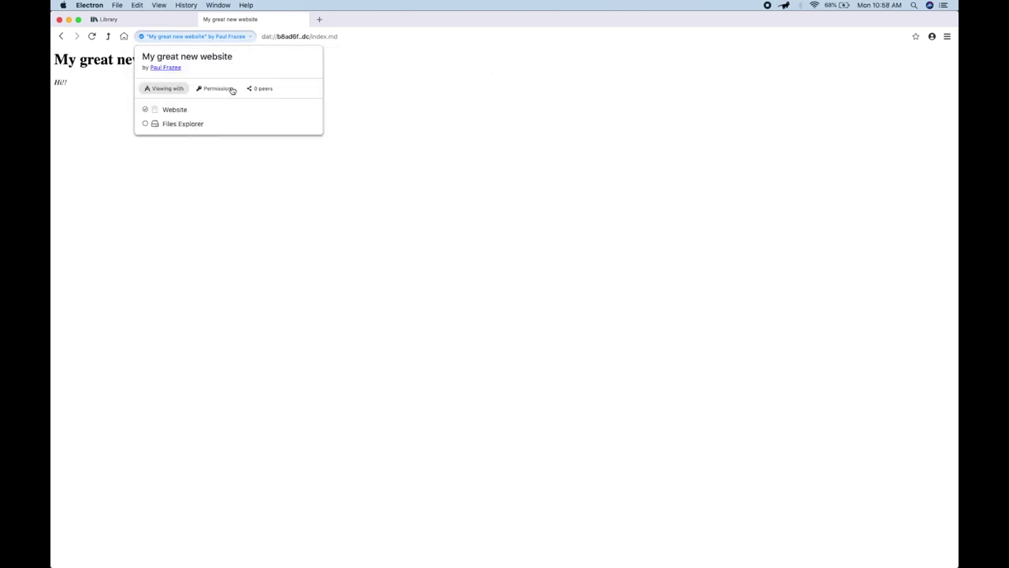
pyautogui.click(214, 131)
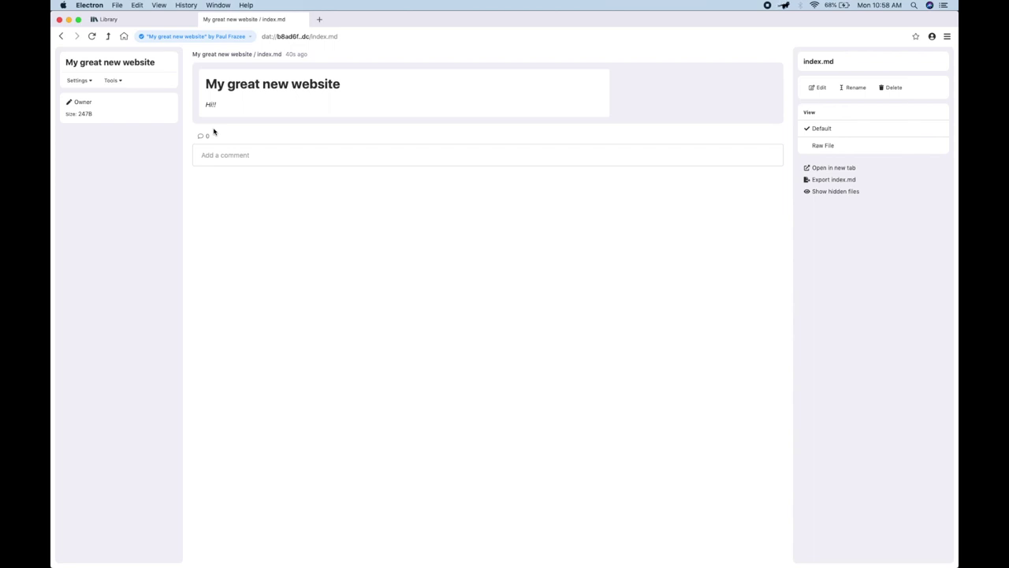
pyautogui.click(241, 54)
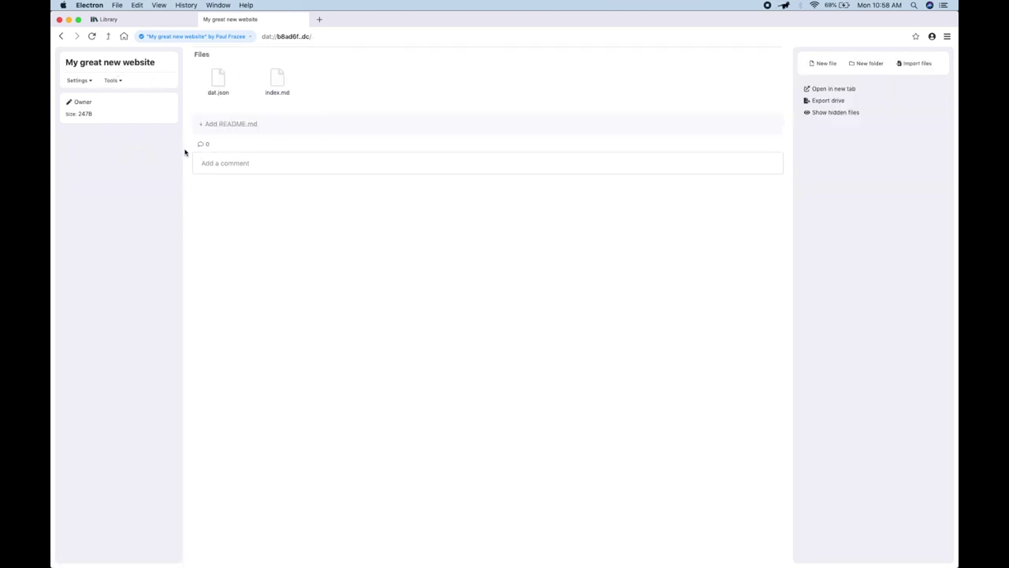
pyautogui.doubleClick(277, 91)
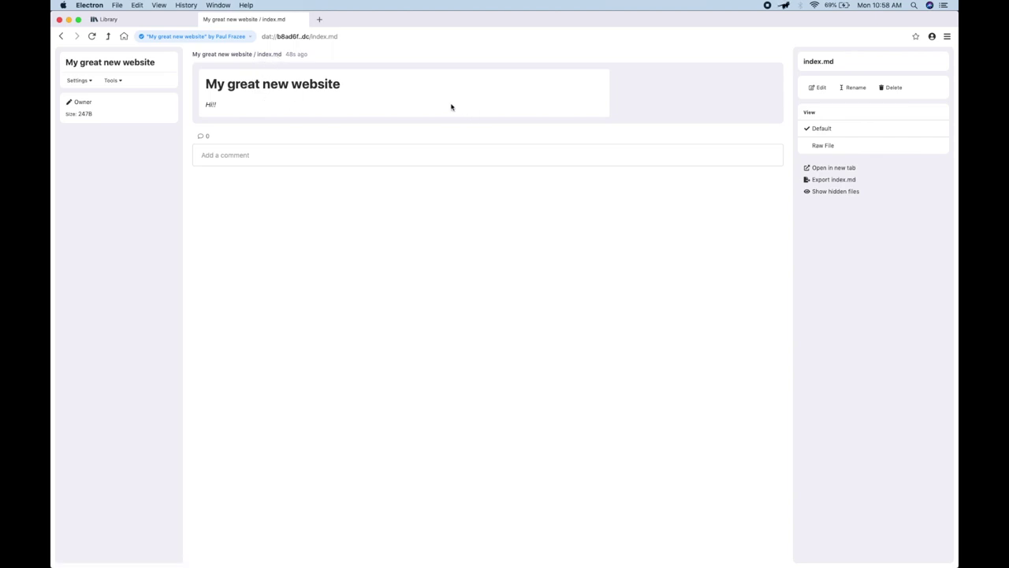
# Add "I can make changes here!!" after the italic "Hi!!" in index.md and save the file.
pyautogui.click(817, 87)
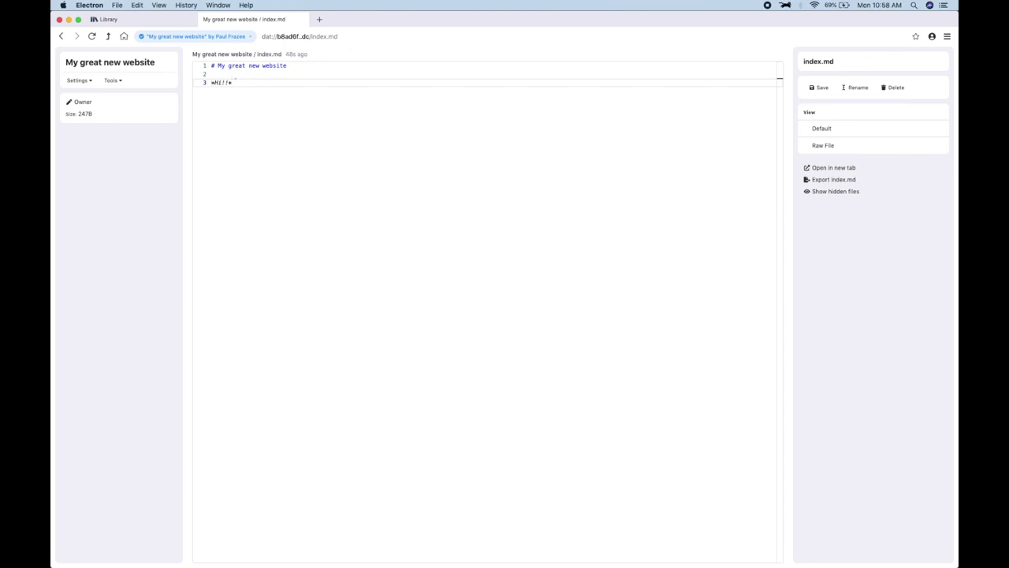
pyautogui.write('I can make changes here!!')
pyautogui.press('super+s')
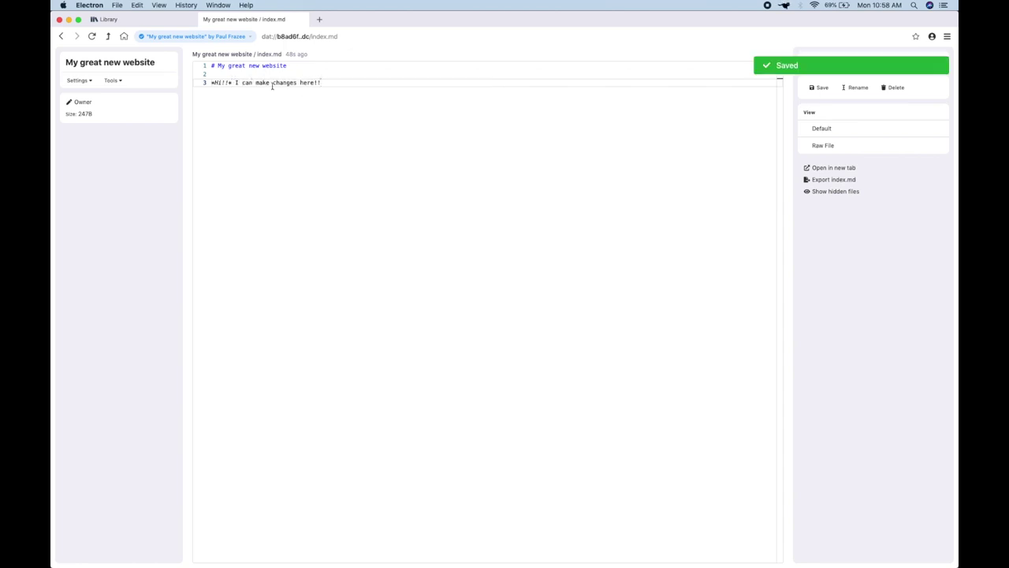
# Duplicate the index.md tab and view the rendered website in the copy.
pyautogui.rightClick(240, 19)
pyautogui.click(260, 36)
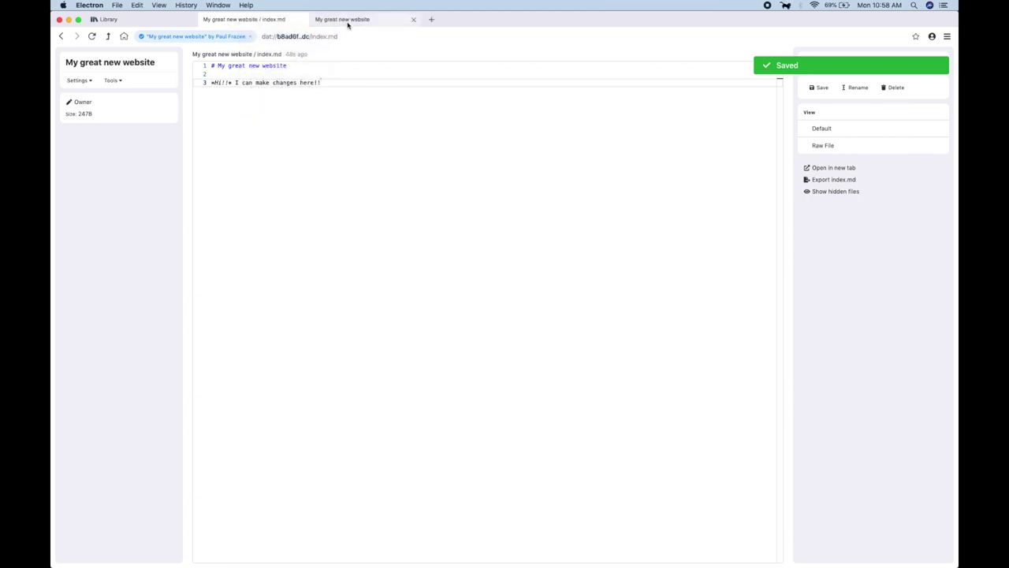
pyautogui.click(347, 23)
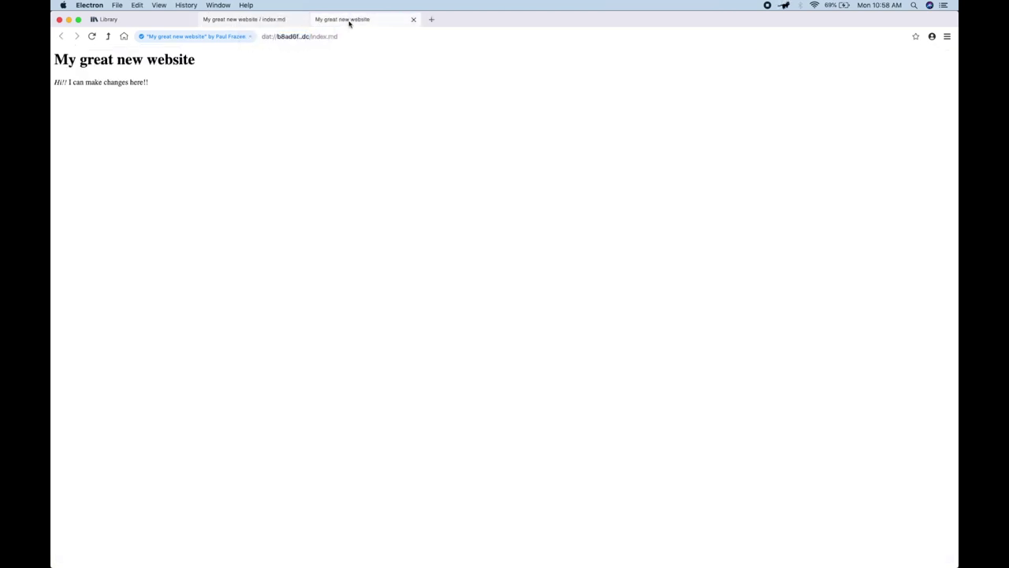
# Compare the page in the Files Explorer and Website views, and review the available viewing options.
pyautogui.click(213, 36)
pyautogui.click(207, 122)
pyautogui.click(203, 37)
pyautogui.click(199, 110)
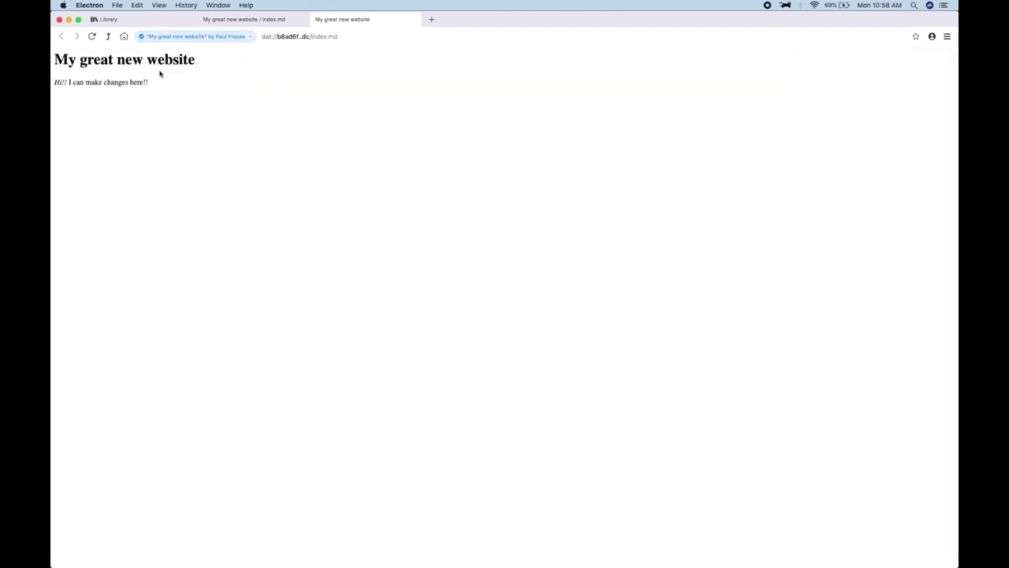
pyautogui.click(242, 37)
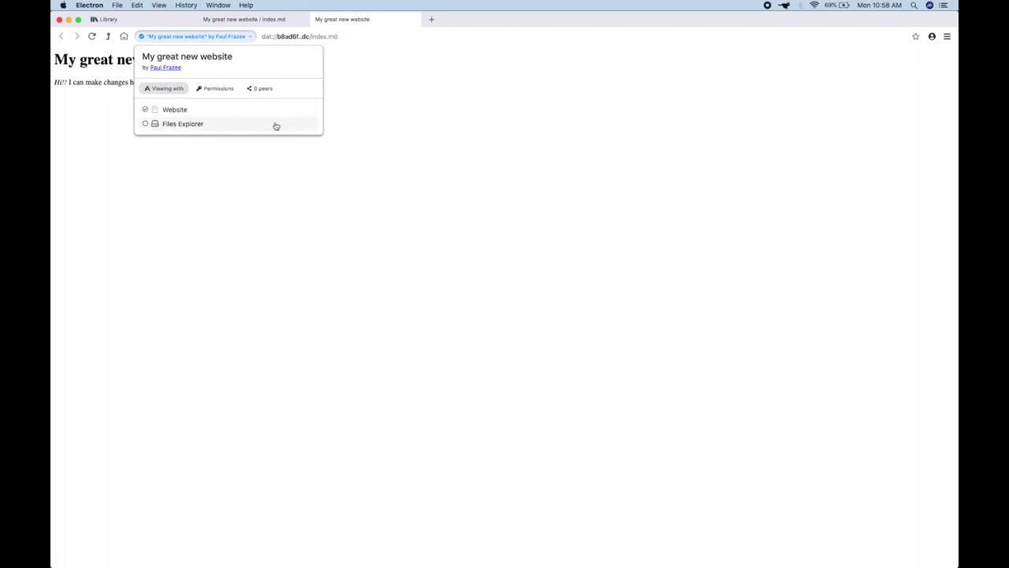
pyautogui.click(225, 37)
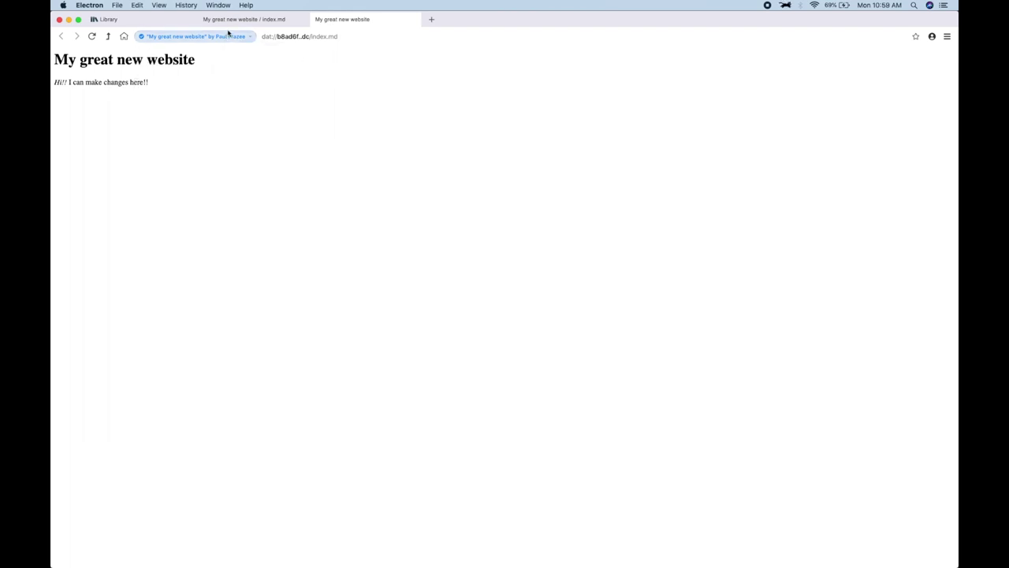
# Import sasha-in-a-box.jpeg and IMG_2074.JPG from the Kit folder into the site's root folder.
pyautogui.click(229, 21)
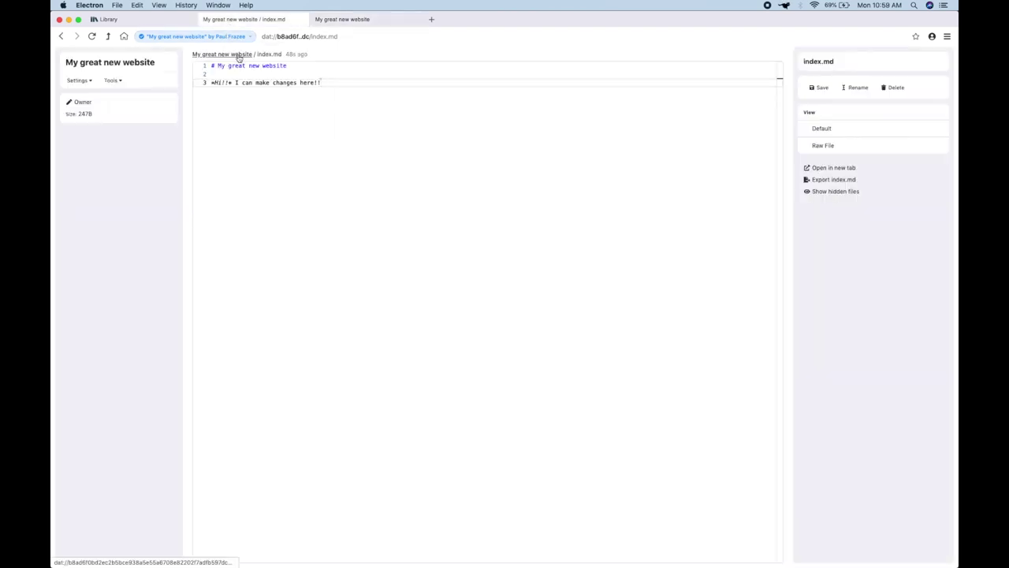
pyautogui.click(237, 54)
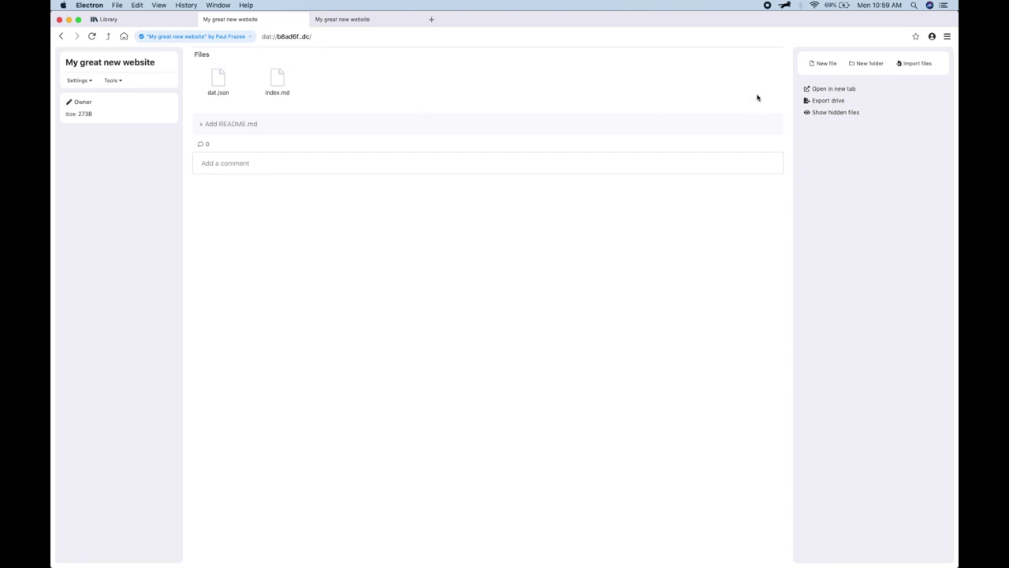
pyautogui.click(909, 68)
pyautogui.doubleClick(462, 71)
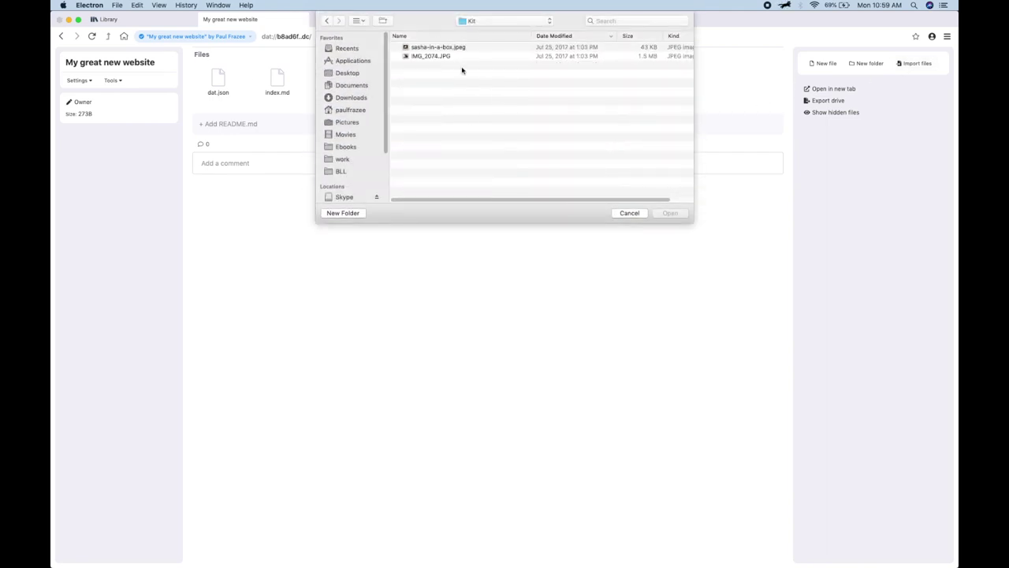
pyautogui.click(460, 47)
pyautogui.keyDown('shift'); pyautogui.click(460, 57); pyautogui.keyUp('shift')
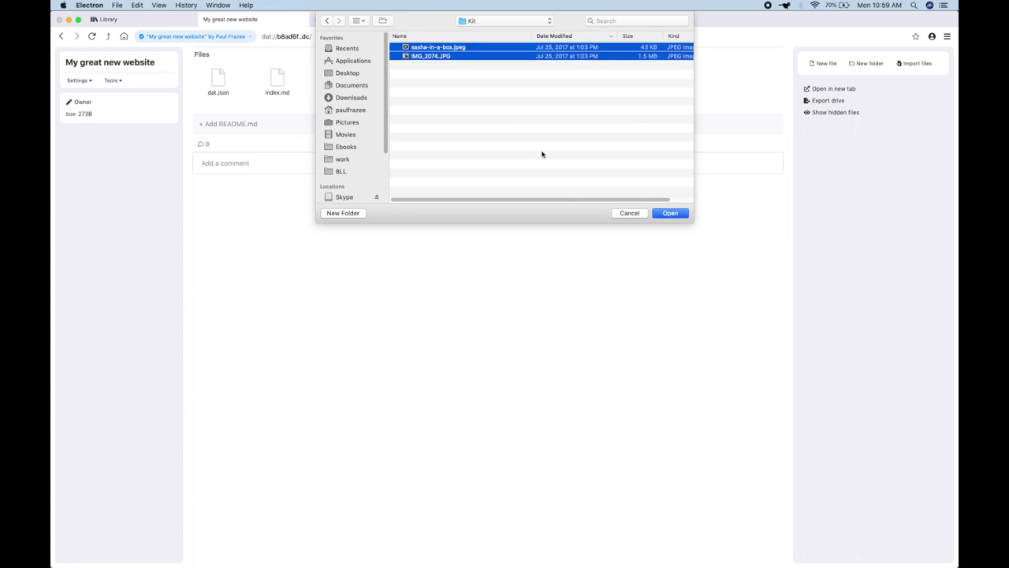
pyautogui.click(671, 215)
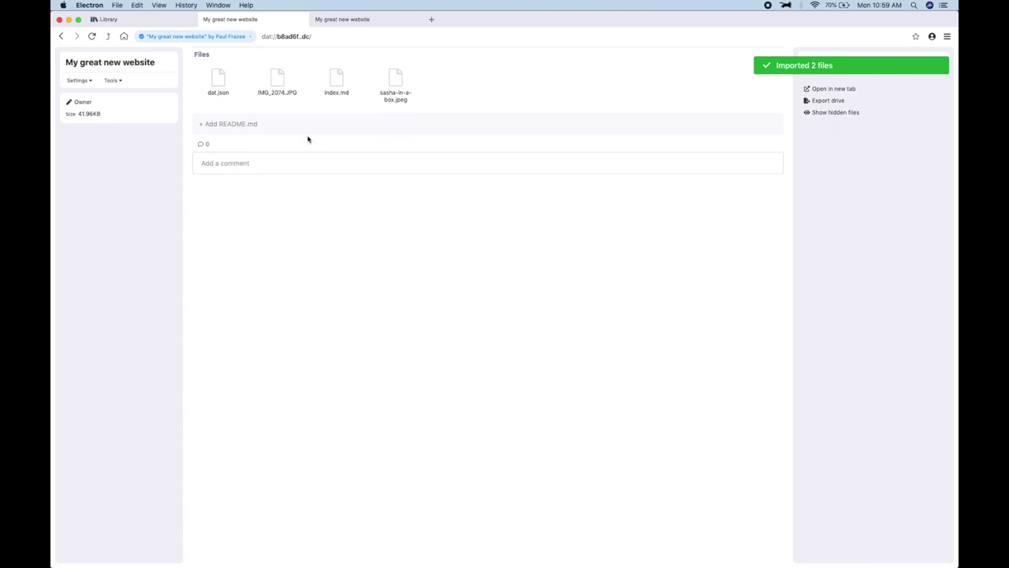
# Rename the imported IMG_2074.JPG to cat1.jpg.
pyautogui.click(281, 95)
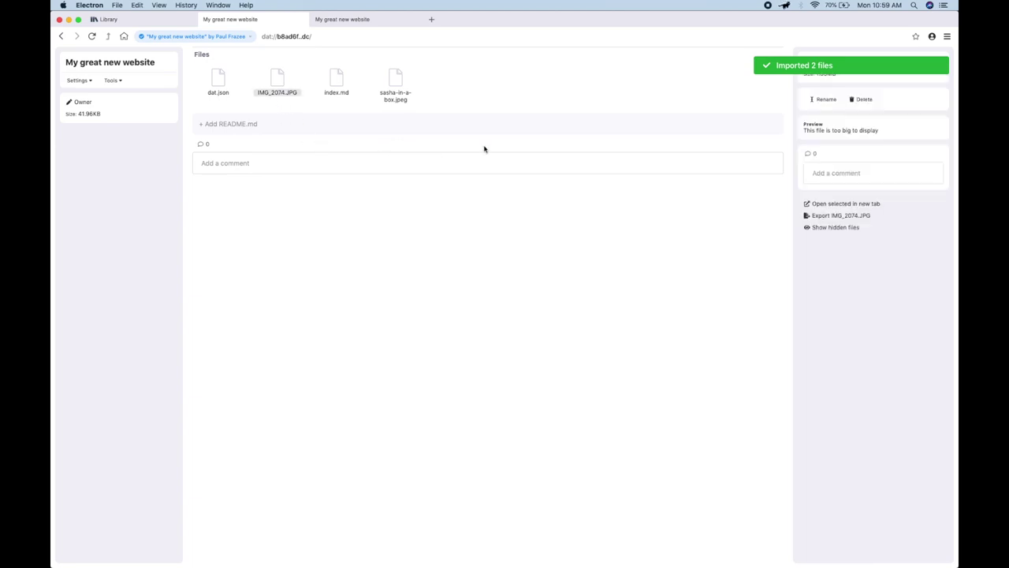
pyautogui.click(825, 100)
pyautogui.press('super+a')
pyautogui.write('cat')
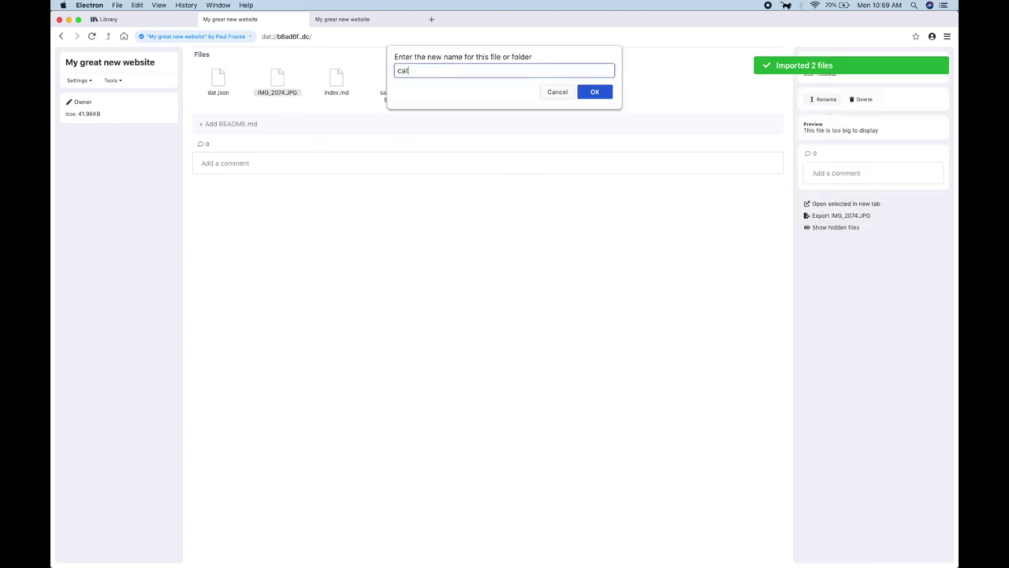
pyautogui.write('1.jpg')
pyautogui.press('Return')
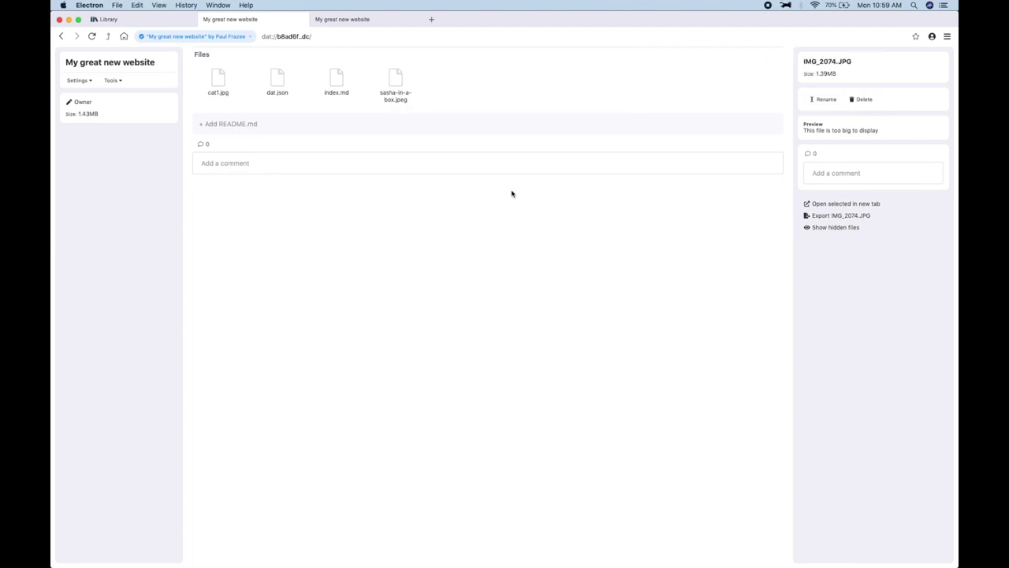
# Rename the imported sasha-in-a-box.jpeg to cat2.jpg.
pyautogui.click(397, 99)
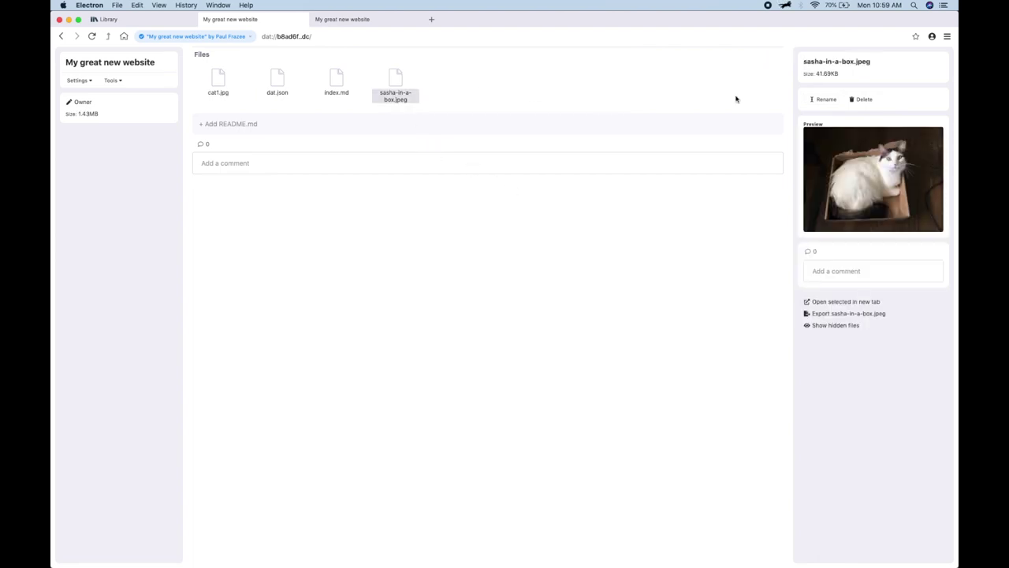
pyautogui.click(827, 99)
pyautogui.press('super+a')
pyautogui.write('cat2')
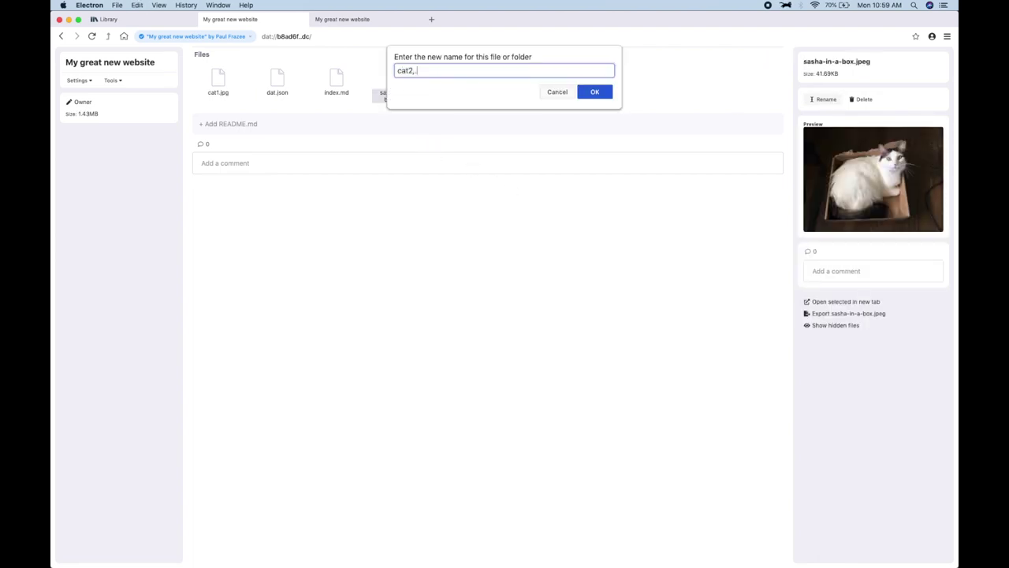
pyautogui.write('.jpg')
pyautogui.press('Return')
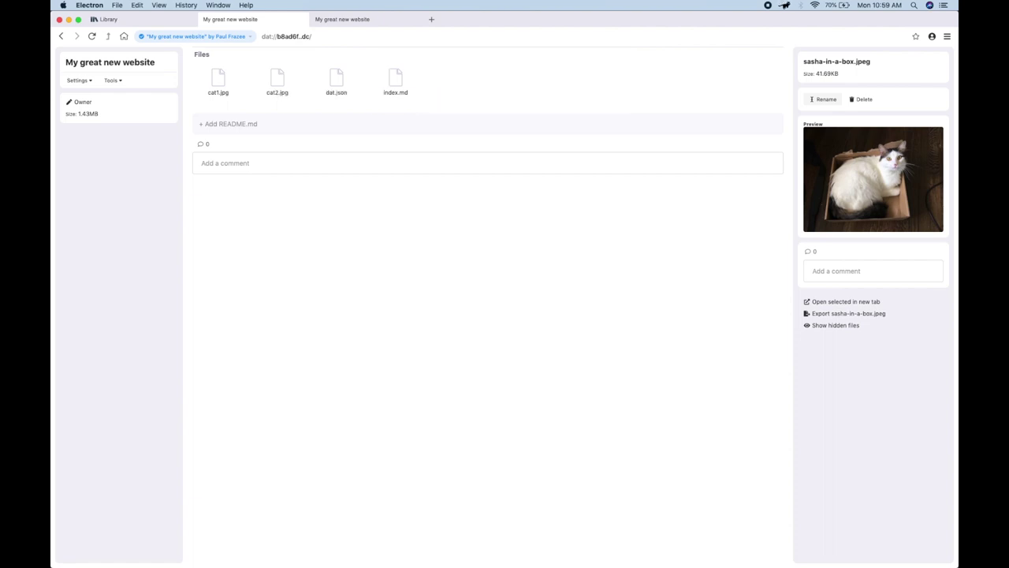
# Preview the images cat1.jpg and cat2.jpg, and open index.md.
pyautogui.click(224, 89)
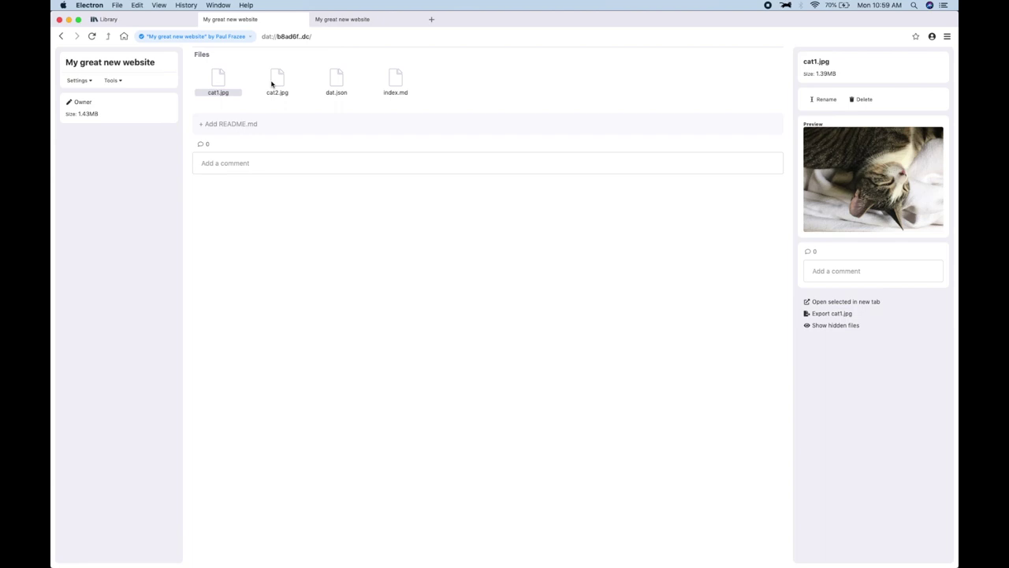
pyautogui.click(272, 84)
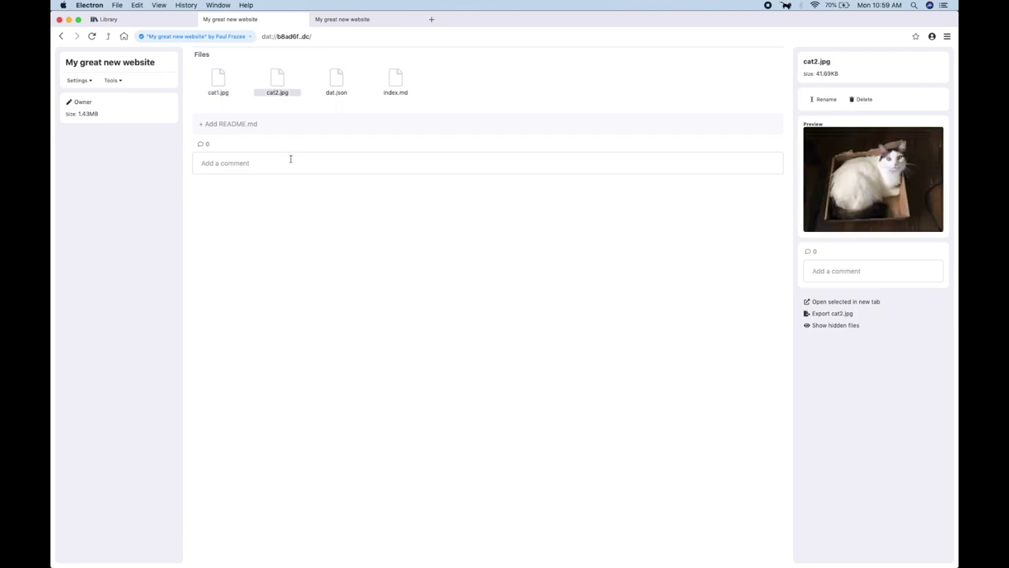
pyautogui.doubleClick(386, 85)
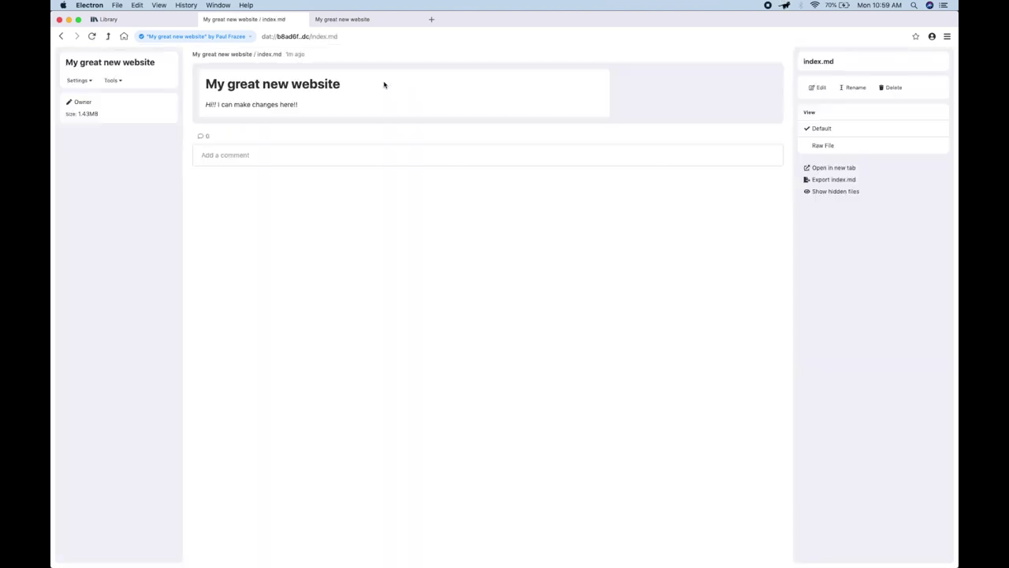
# Embed cat1.jpg and cat2.jpg as Markdown images below the text in index.md, save the file, and view the live page.
pyautogui.click(818, 87)
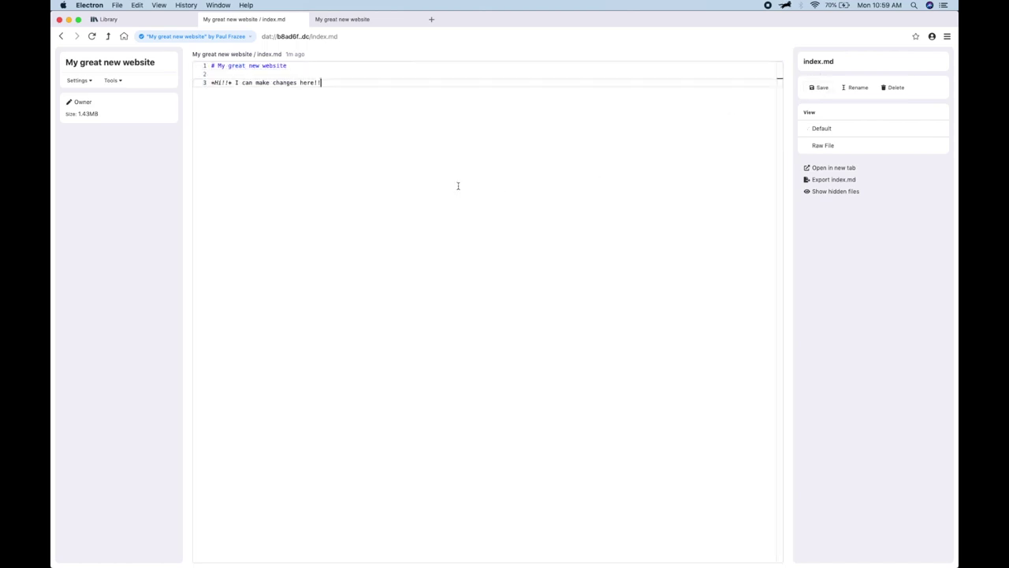
pyautogui.press('Return')
pyautogui.press('Return')
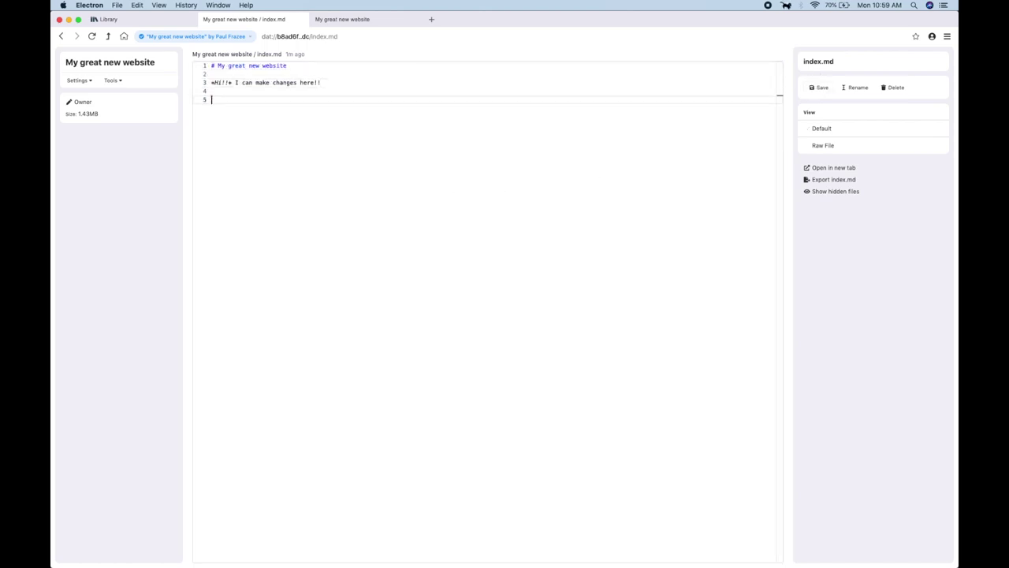
pyautogui.write('![cat1.jpg](cat1.jpg)')
pyautogui.press('Return')
pyautogui.press('Return')
pyautogui.write('![cat2.jpg](cat')
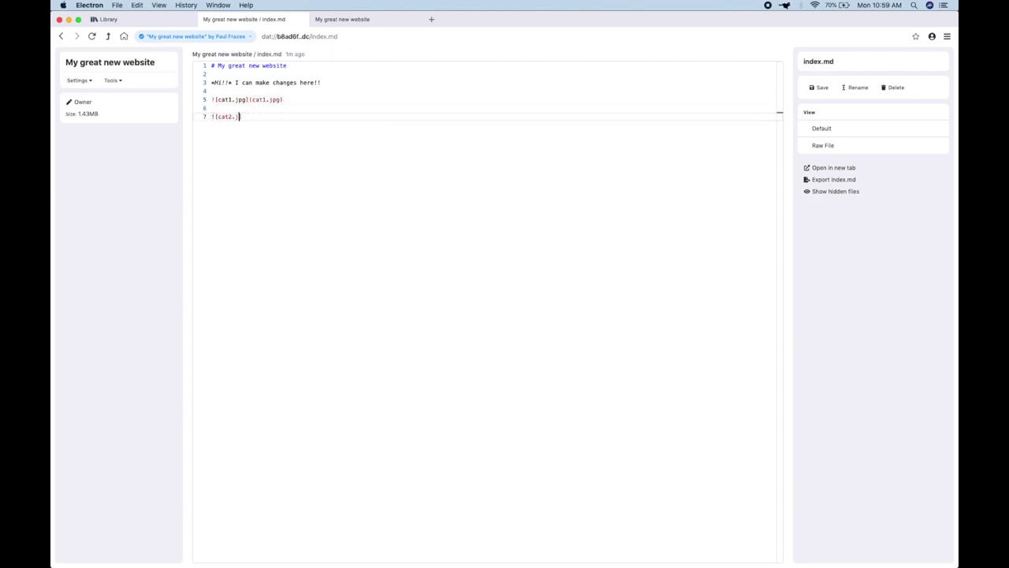
pyautogui.write('2.jpg)')
pyautogui.press('super+s')
pyautogui.click(342, 19)
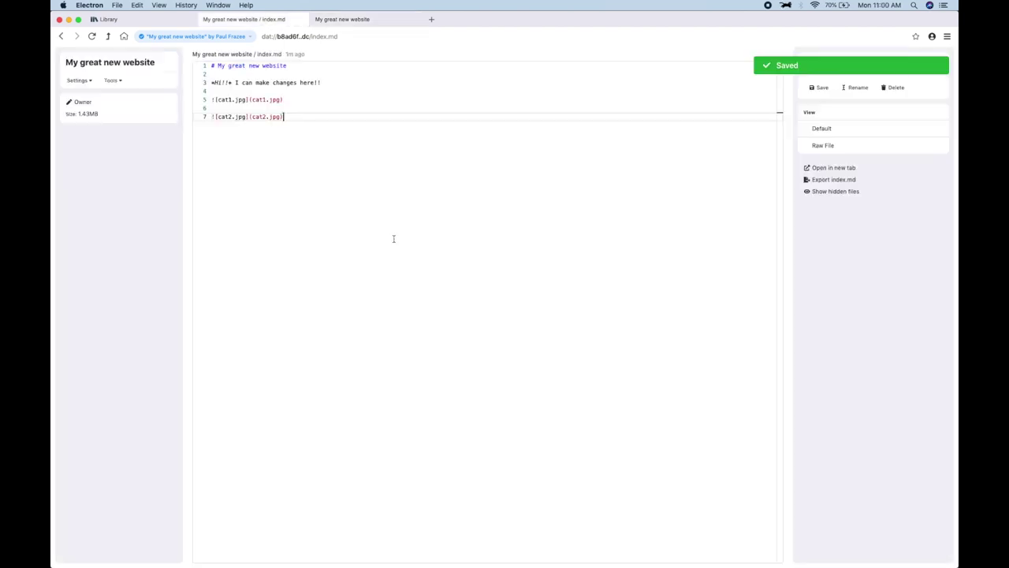
# Add a style block at the end of index.md that gives img a max-width of 600px, and save the file.
pyautogui.press('Return')
pyautogui.press('Return')
pyautogui.write('<st')
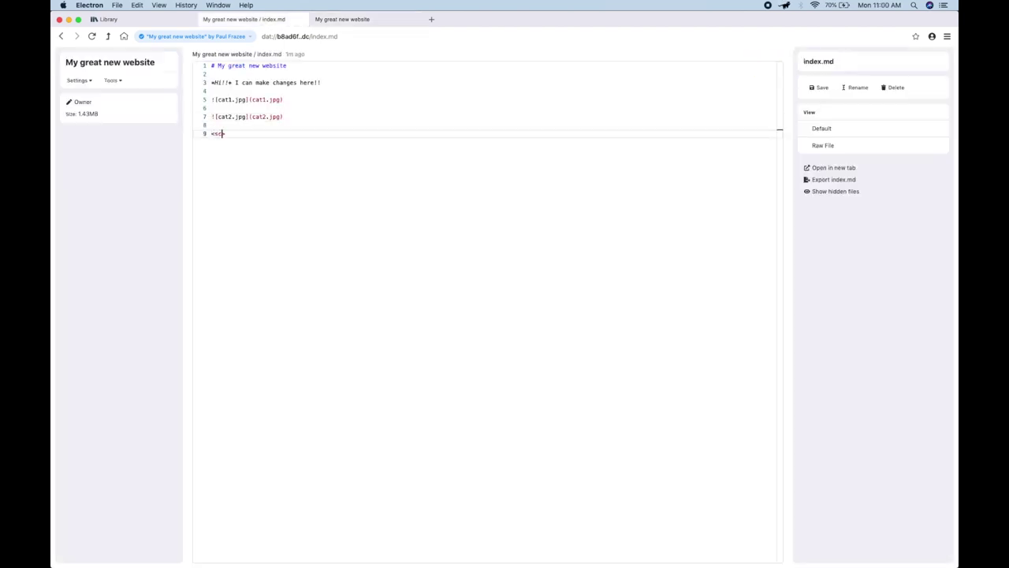
pyautogui.write('yle>')
pyautogui.press('Return')
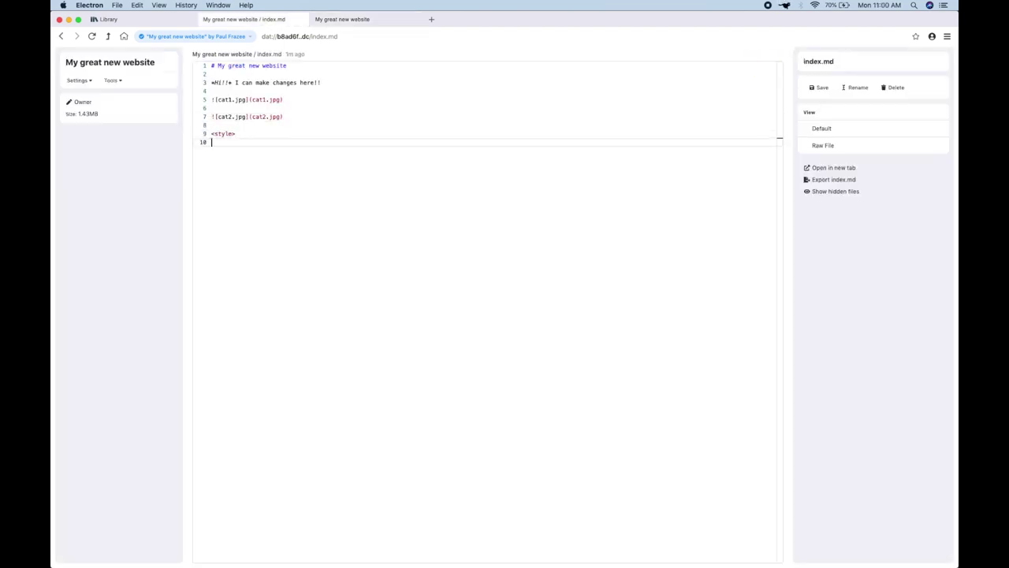
pyautogui.write('img {')
pyautogui.press('Return')
pyautogui.write('max-wi')
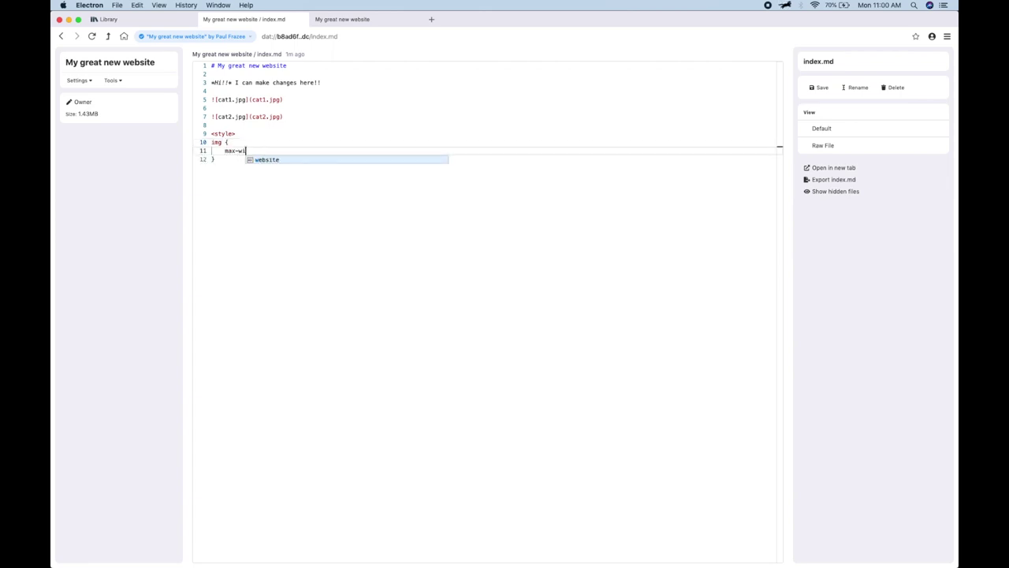
pyautogui.write('dth: 600px;')
pyautogui.press('Down')
pyautogui.press('Return')
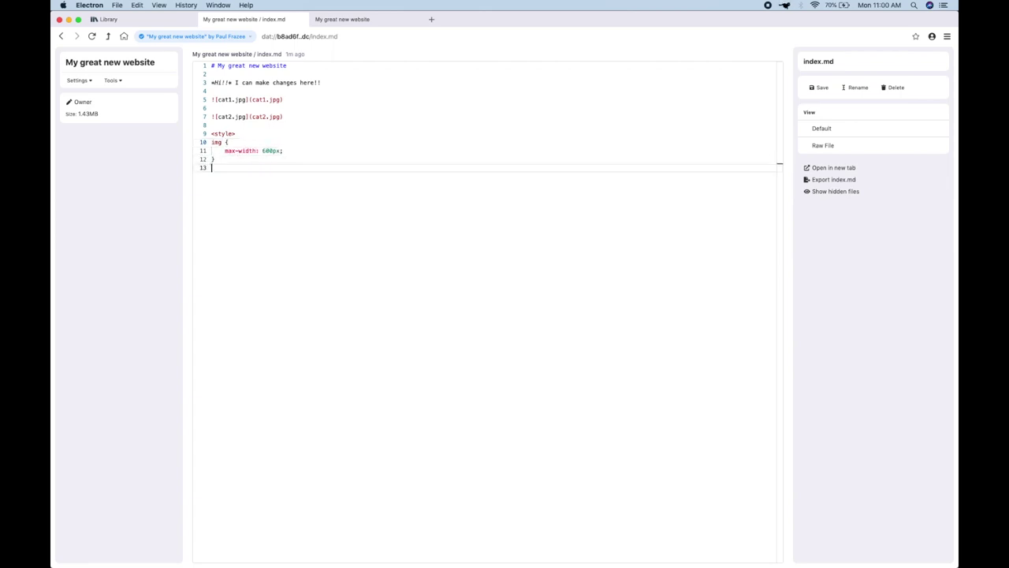
pyautogui.write('</style>')
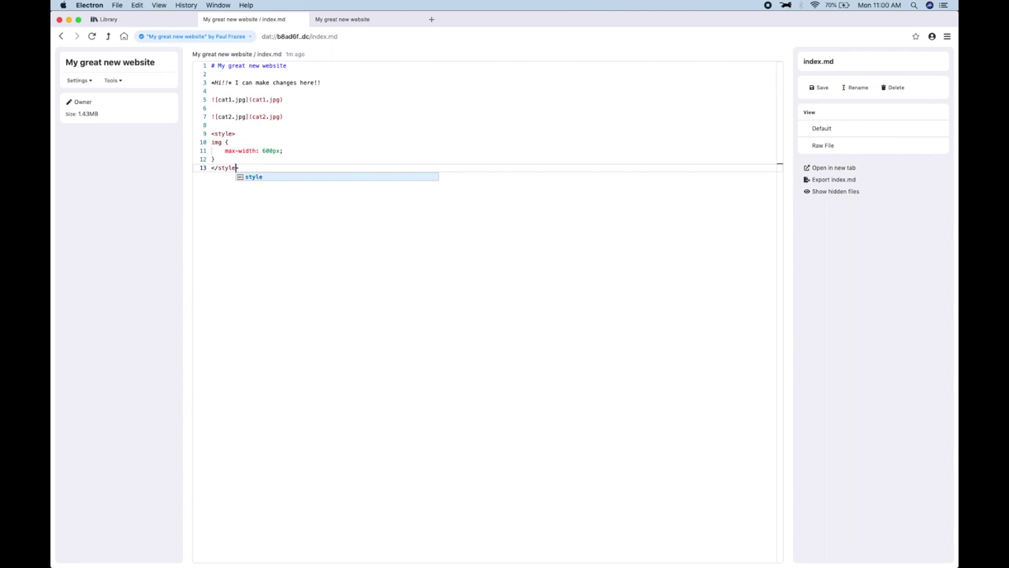
pyautogui.press('super+s')
# Compare the live website page with the source of index.md.
pyautogui.click(361, 13)
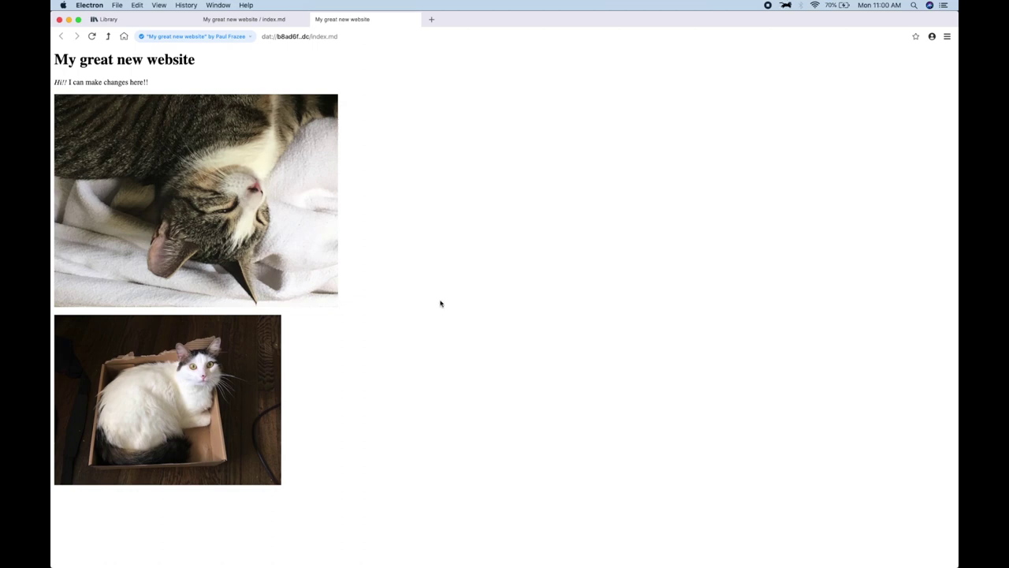
pyautogui.click(253, 23)
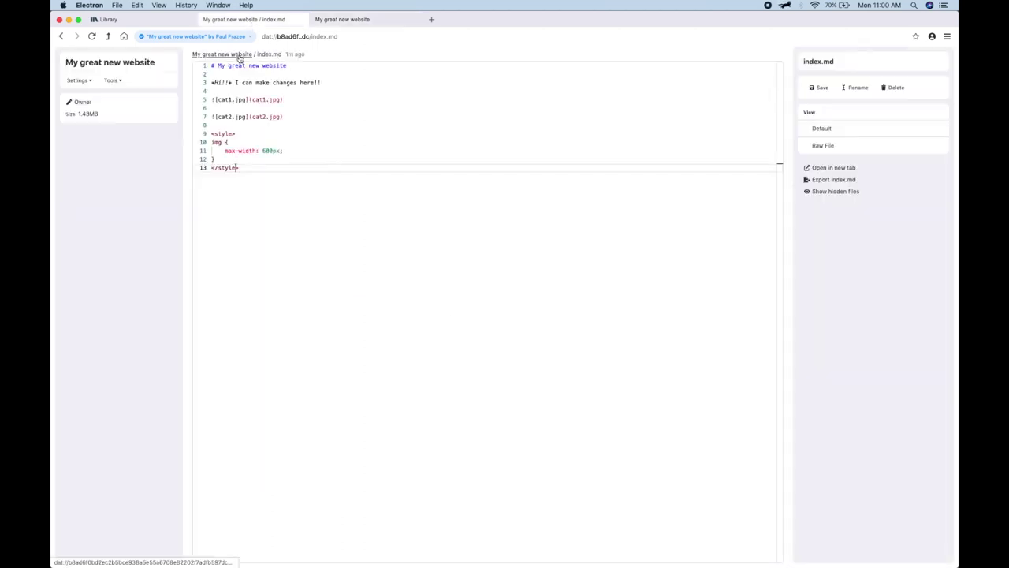
pyautogui.click(331, 18)
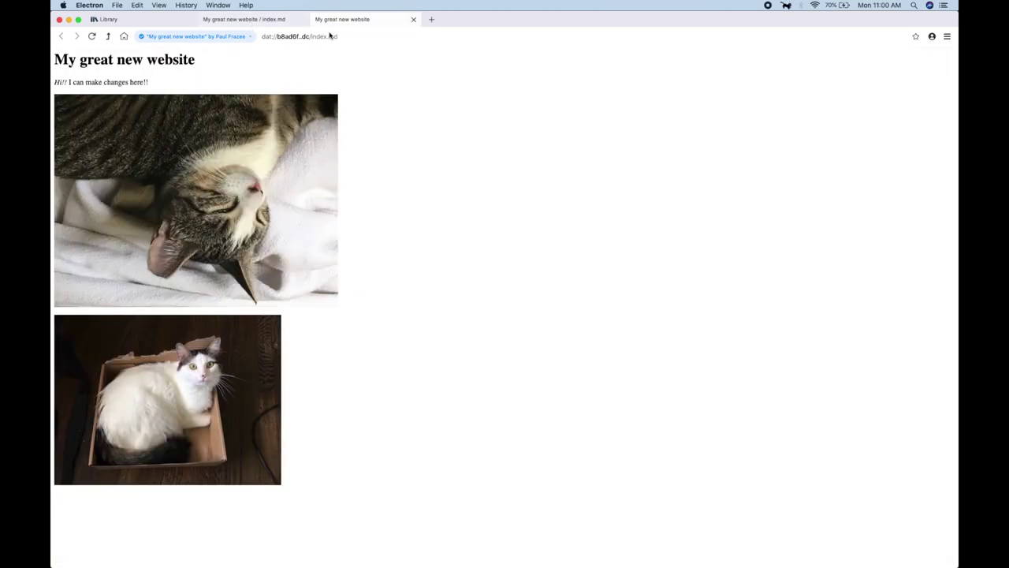
pyautogui.click(274, 20)
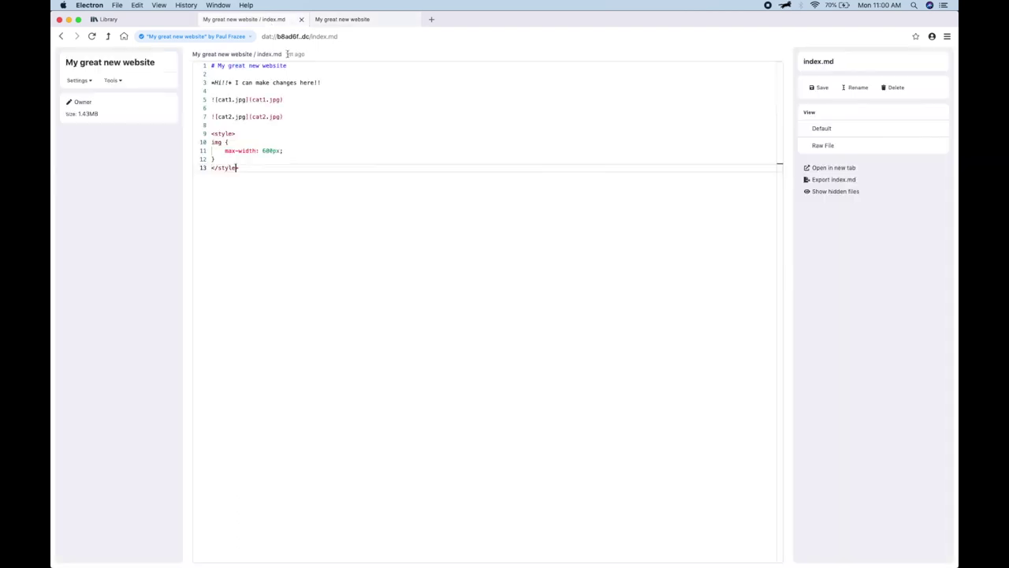
# Open the editor beside the live page, set the img max-width to 500px, and close the editor.
pyautogui.click(331, 24)
pyautogui.press('super+b')
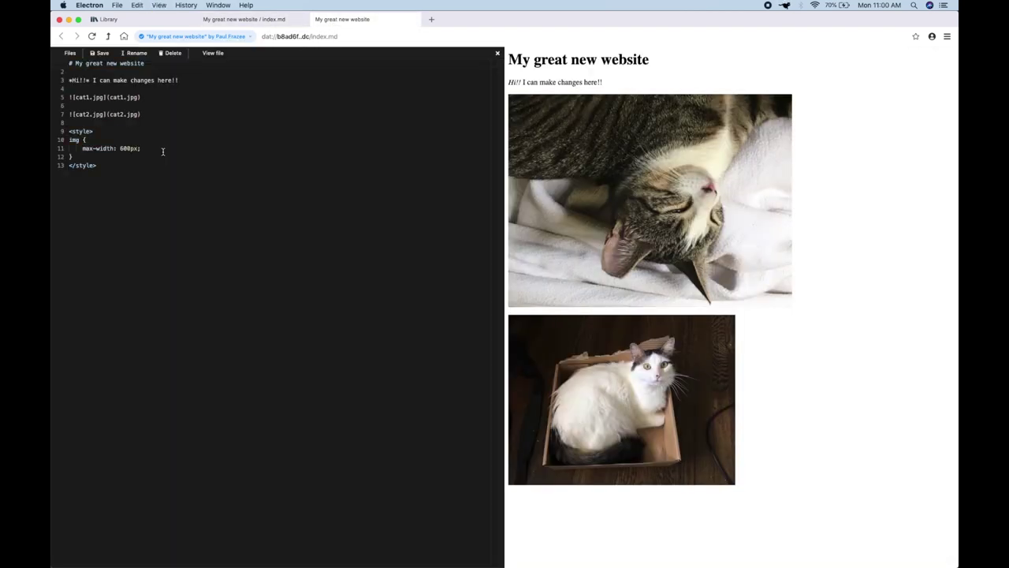
pyautogui.moveTo(120, 148); pyautogui.dragTo(124, 149)
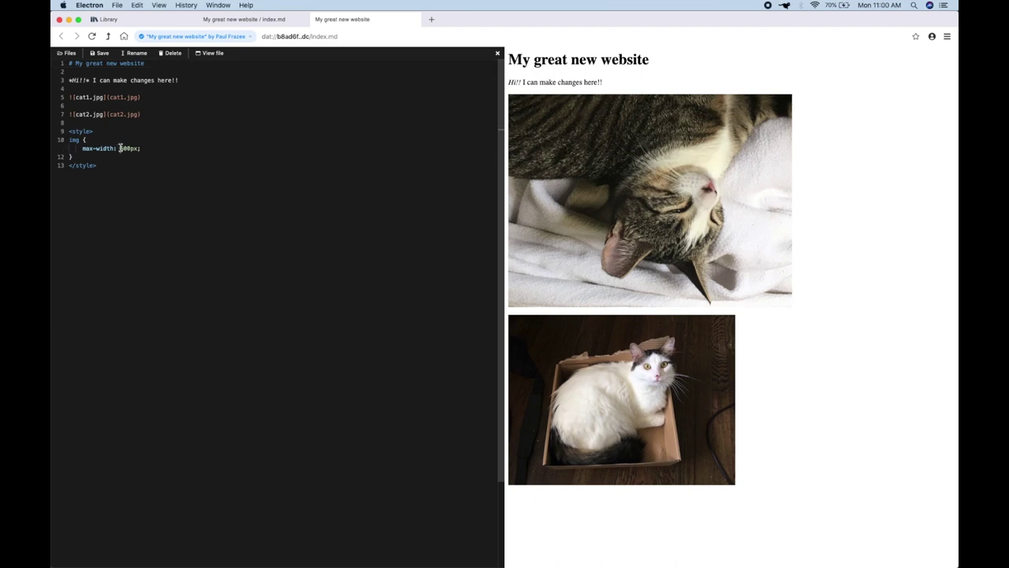
pyautogui.write('5')
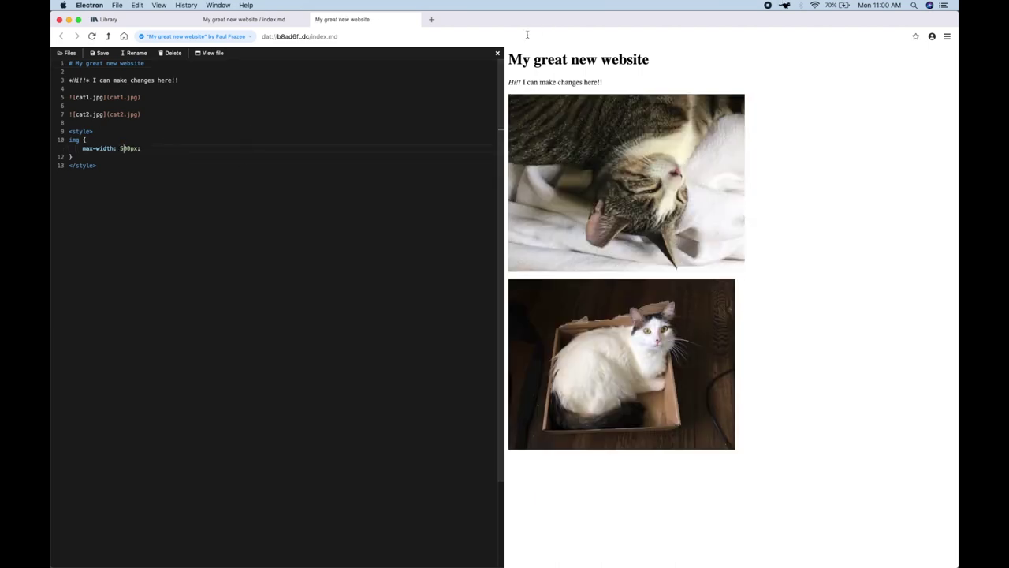
pyautogui.click(498, 53)
# Reopen index.md from the site's root folder, review its rendered preview, and return to the root folder.
pyautogui.click(230, 18)
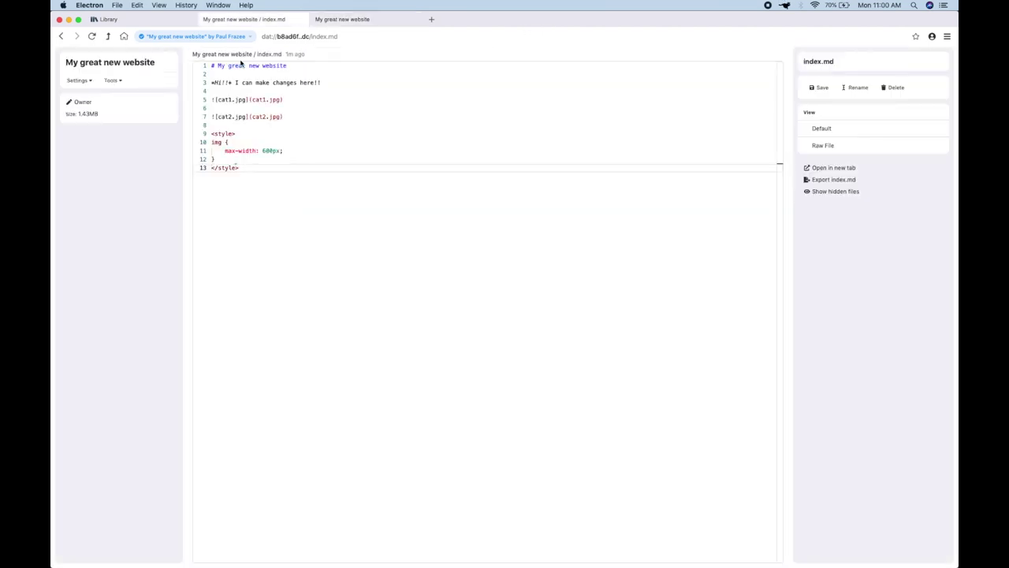
pyautogui.click(240, 56)
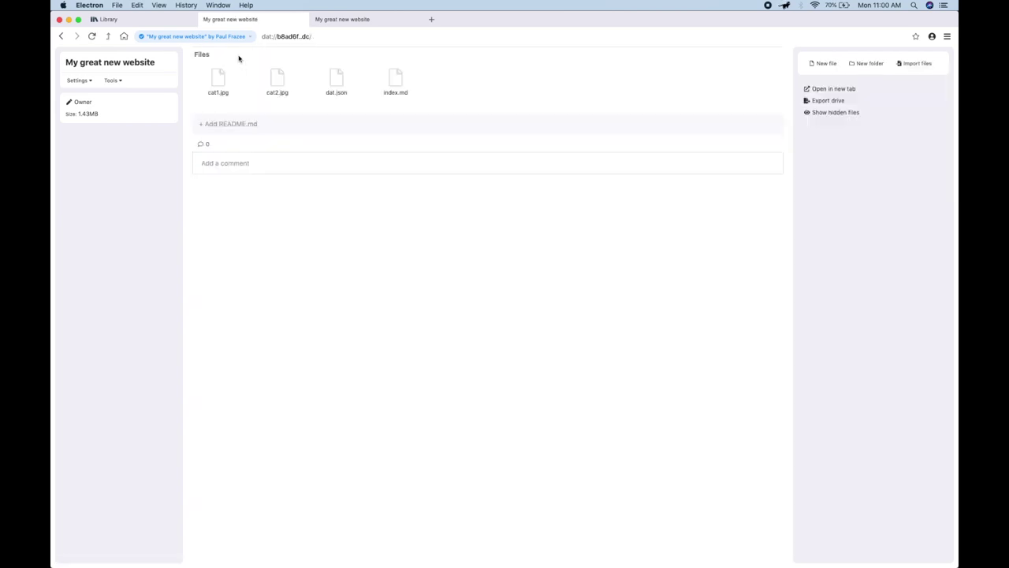
pyautogui.click(395, 79)
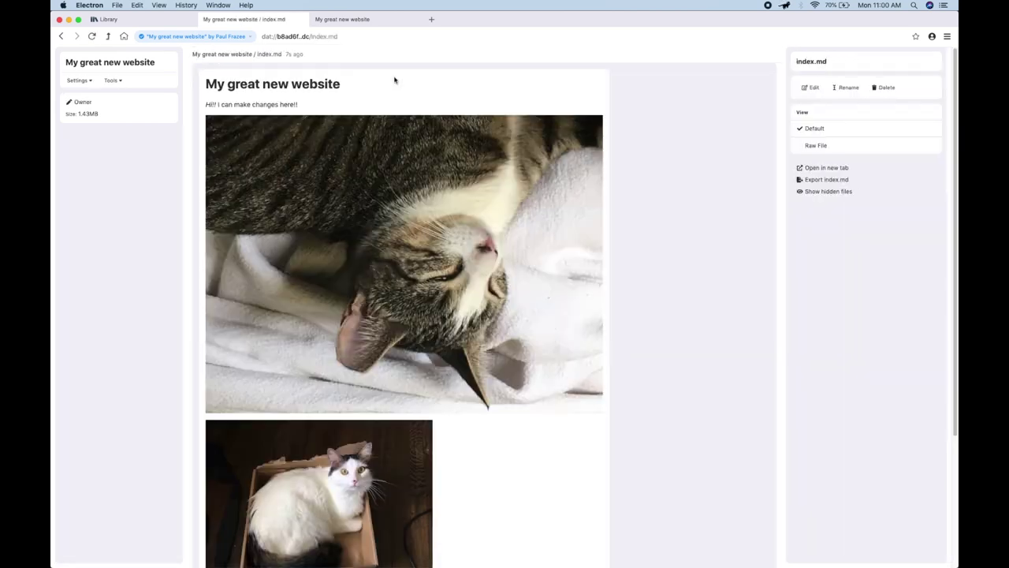
pyautogui.scroll(-5, 309, 225)
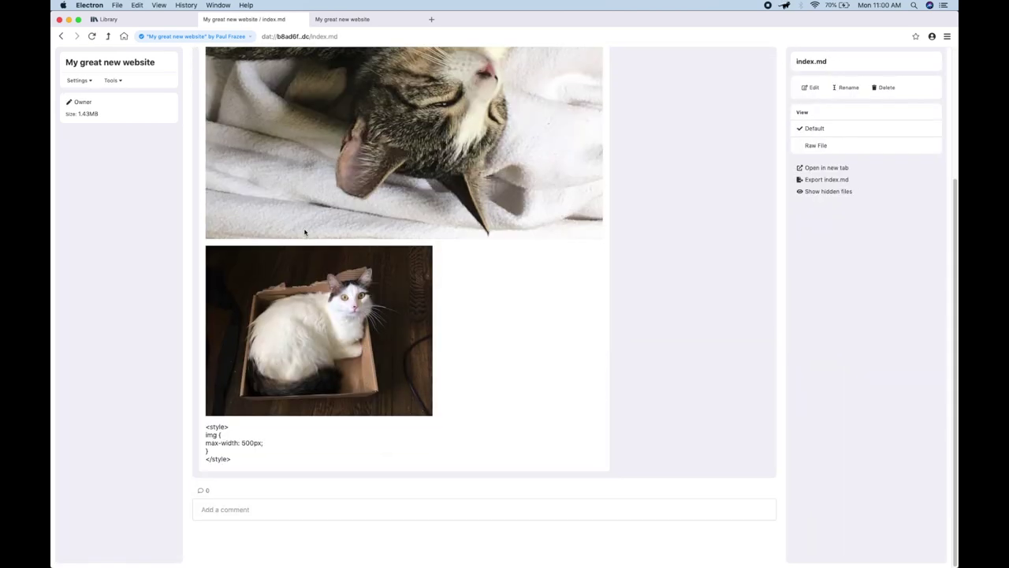
pyautogui.scroll(5, 305, 232)
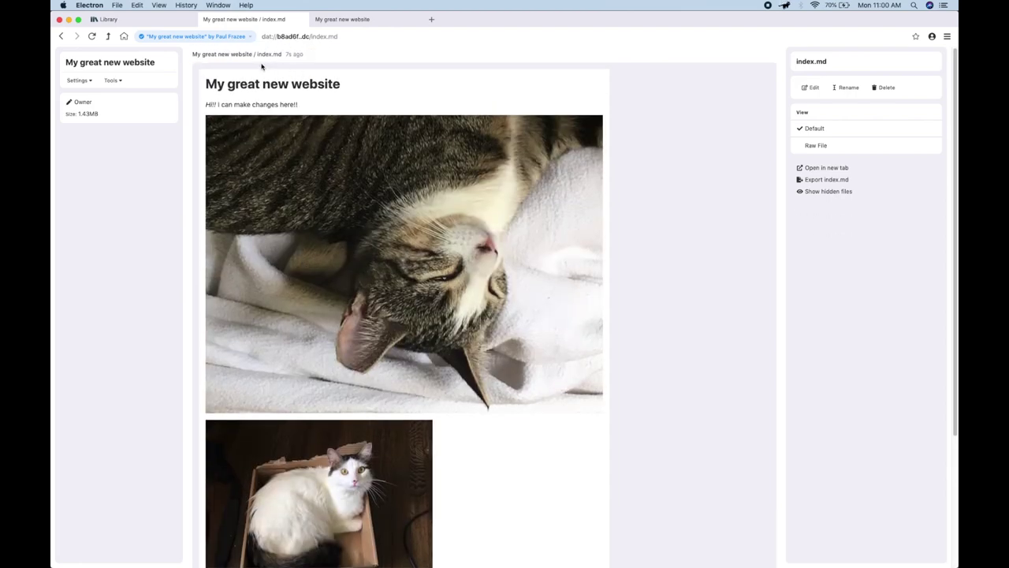
pyautogui.click(236, 56)
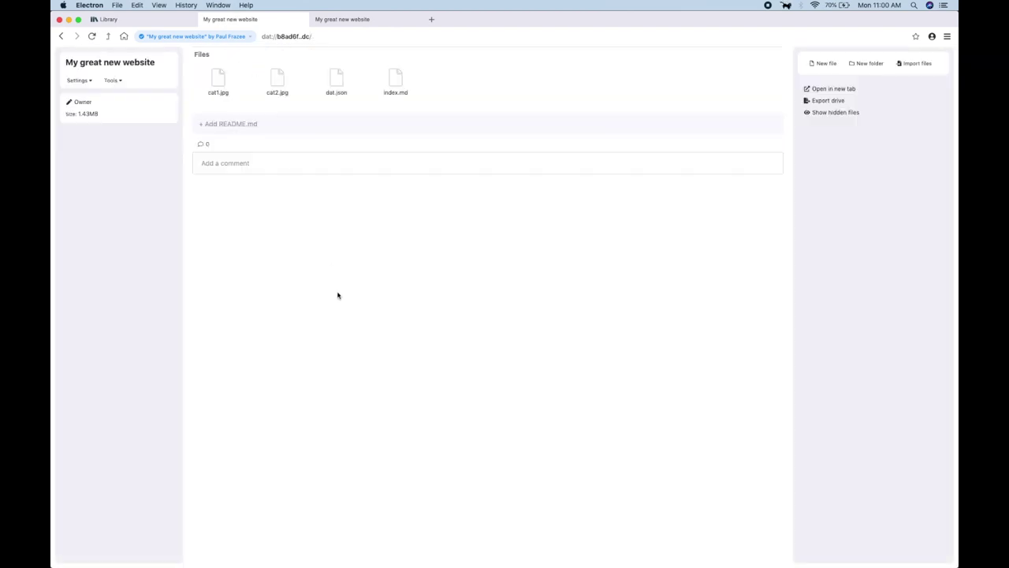